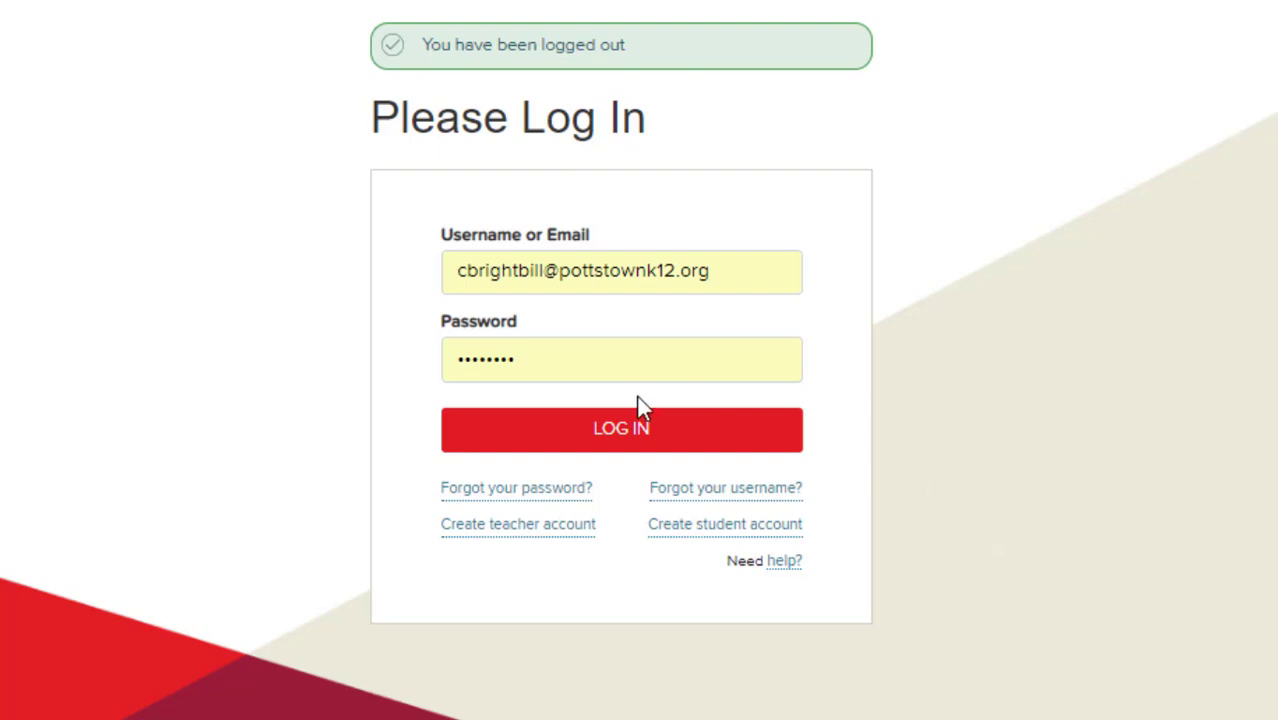
# Log in to the teacher account with the prefilled credentials and bring the Wonders Grade 3 programs into view.
pyautogui.click(605, 434)
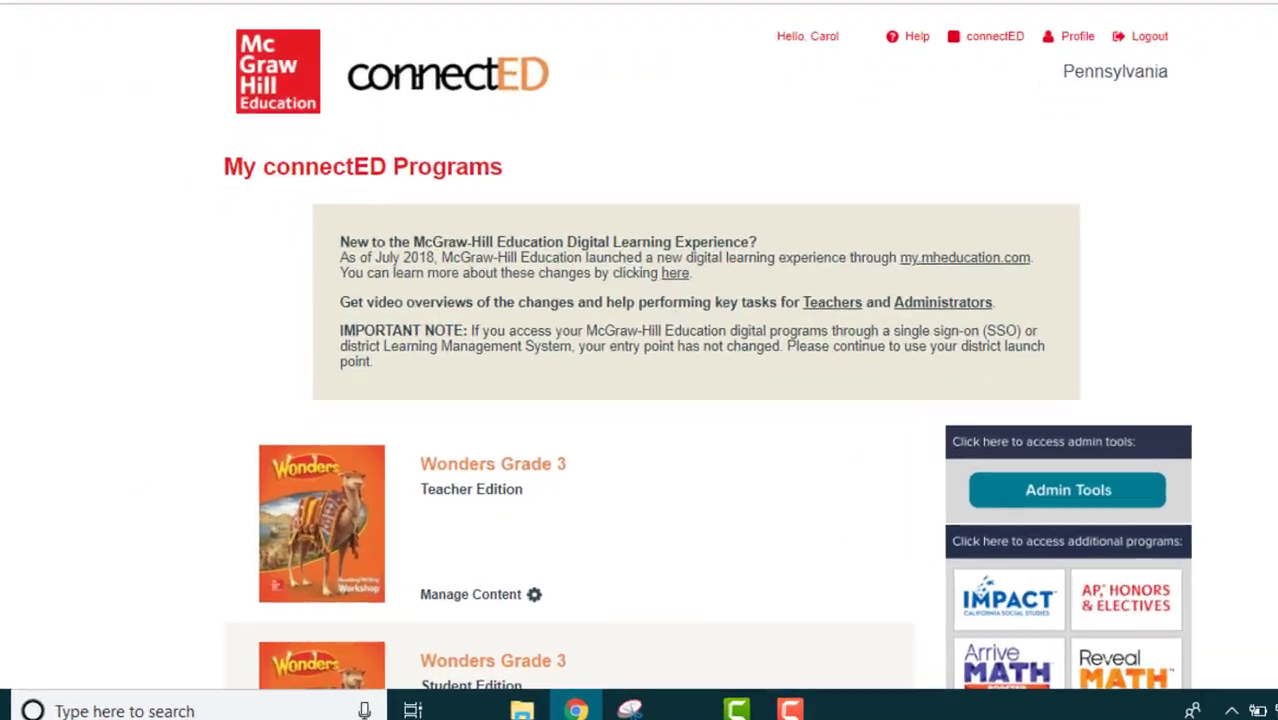
pyautogui.moveTo(1272, 270); pyautogui.dragTo(1272, 366)
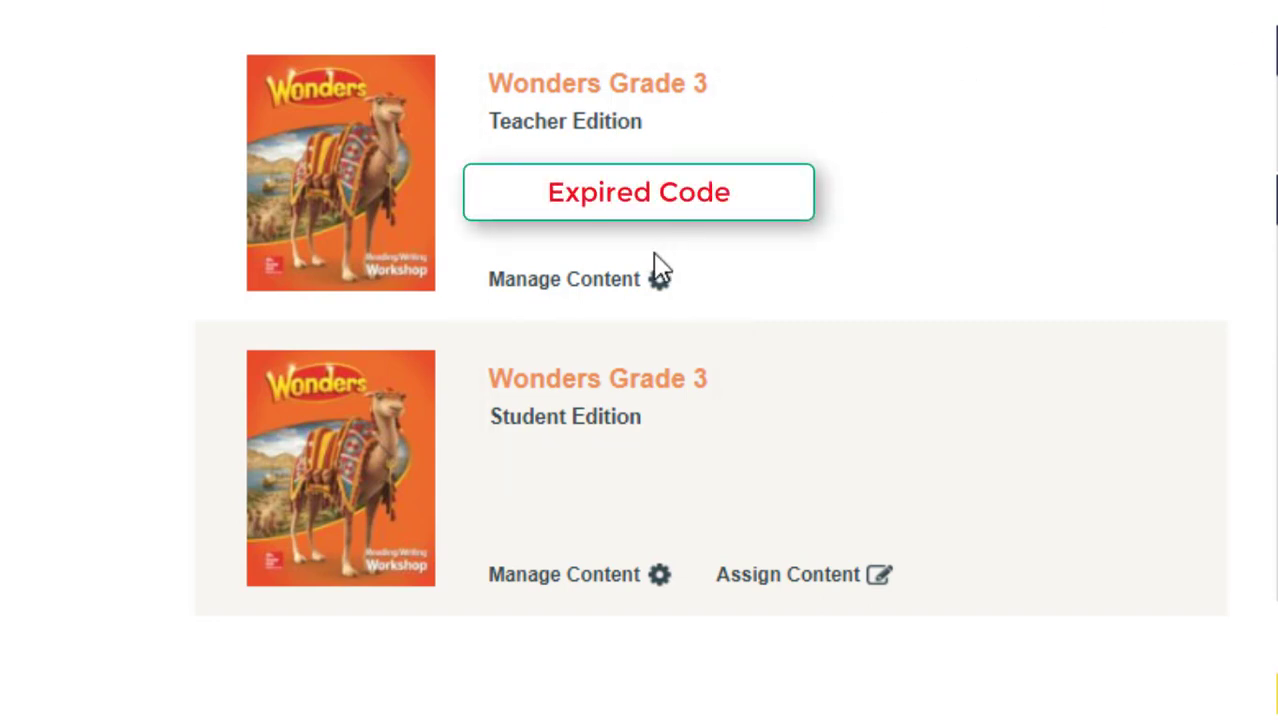
# Review the master code and return option in Manage Content for Wonders Grade 3 Teacher Edition, and go back to the program list.
pyautogui.click(660, 286)
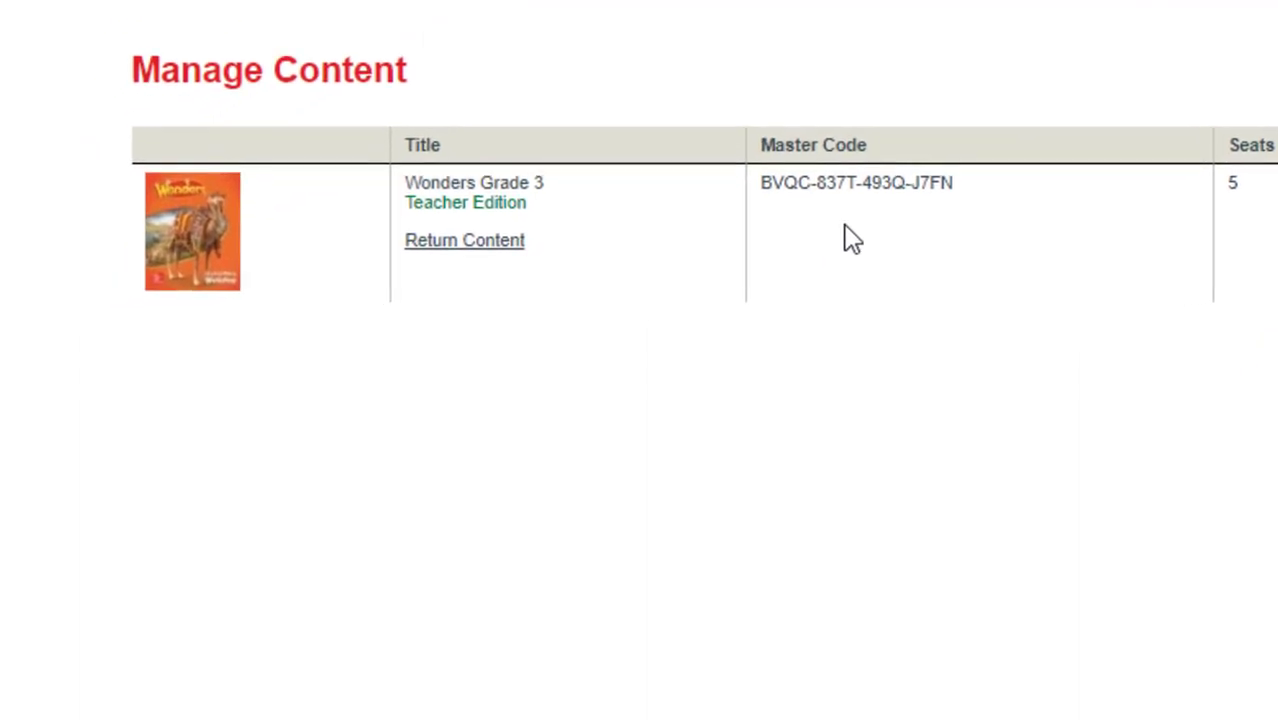
pyautogui.click(484, 262)
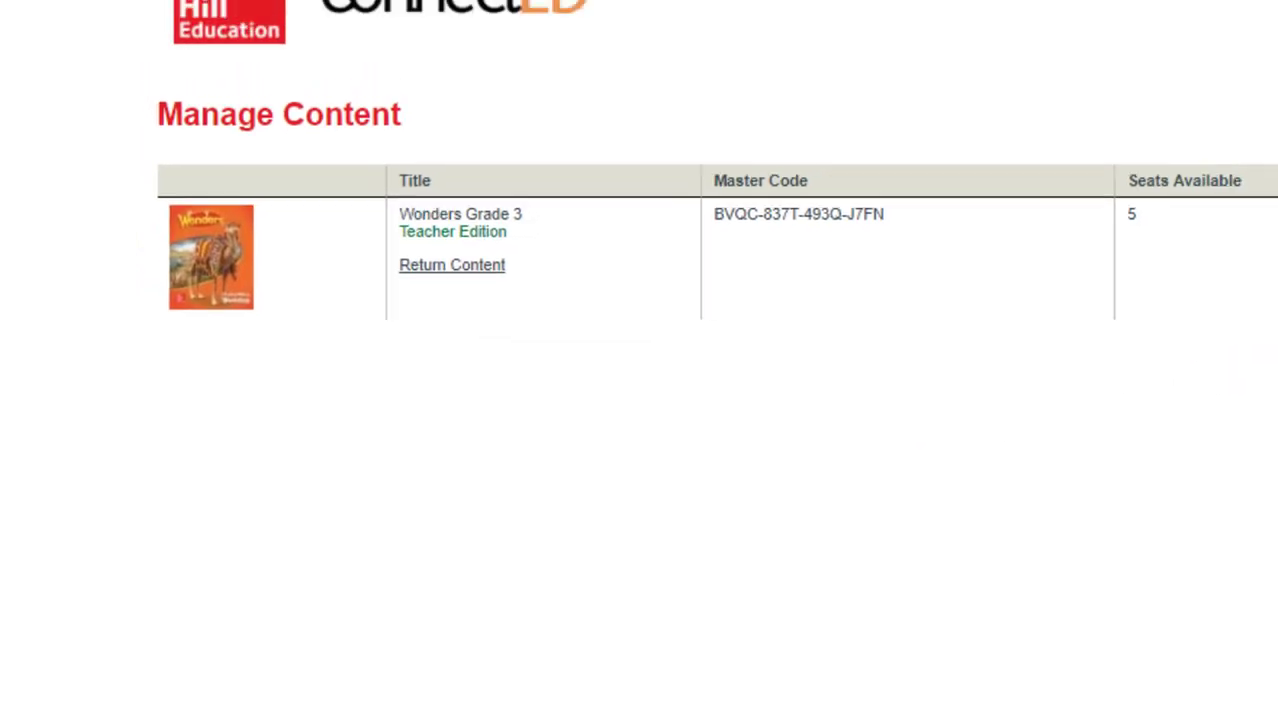
pyautogui.click(990, 390)
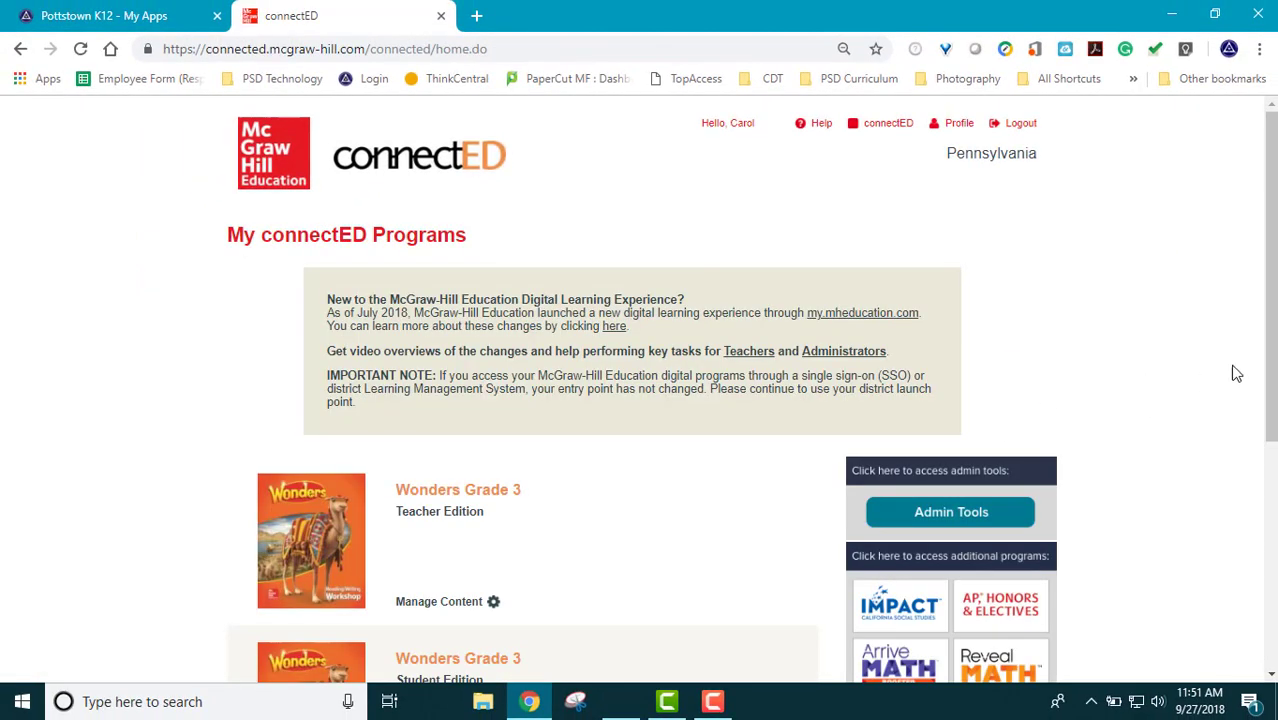
# Look over the Redeem Content page, with its master code fields and available products, and go back to the program list.
pyautogui.moveTo(1272, 372); pyautogui.dragTo(1236, 616)
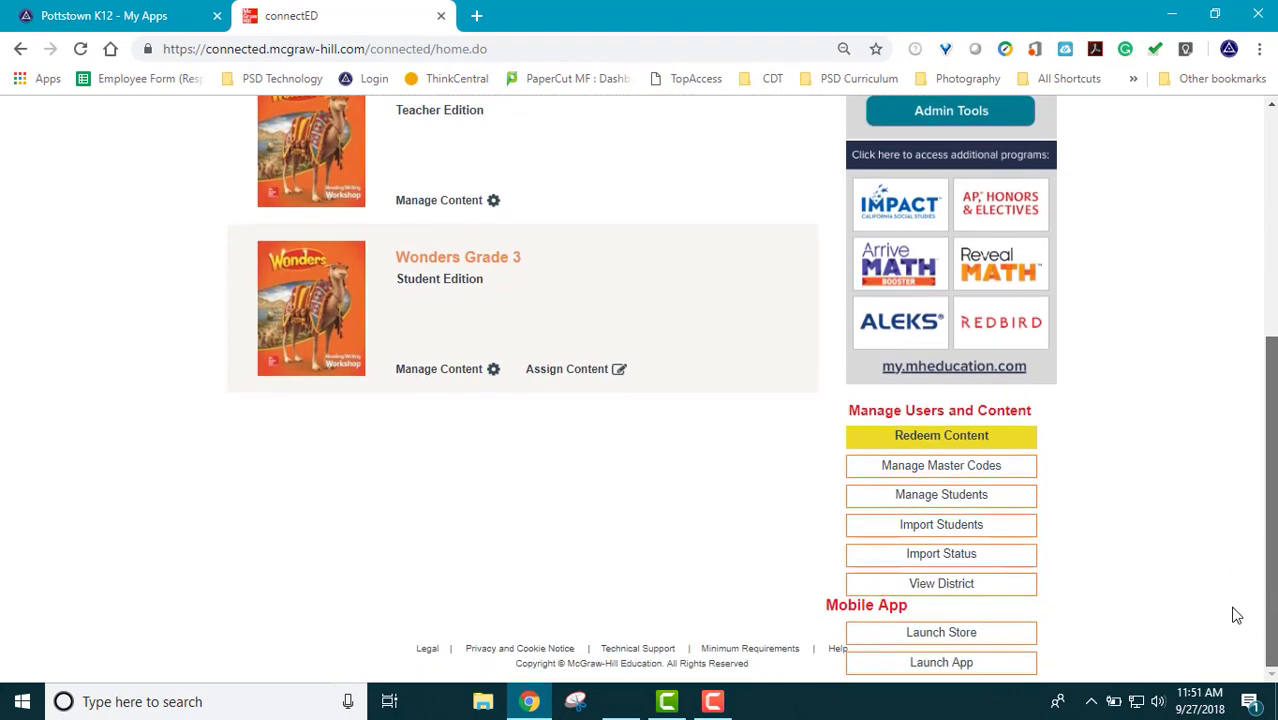
pyautogui.click(960, 441)
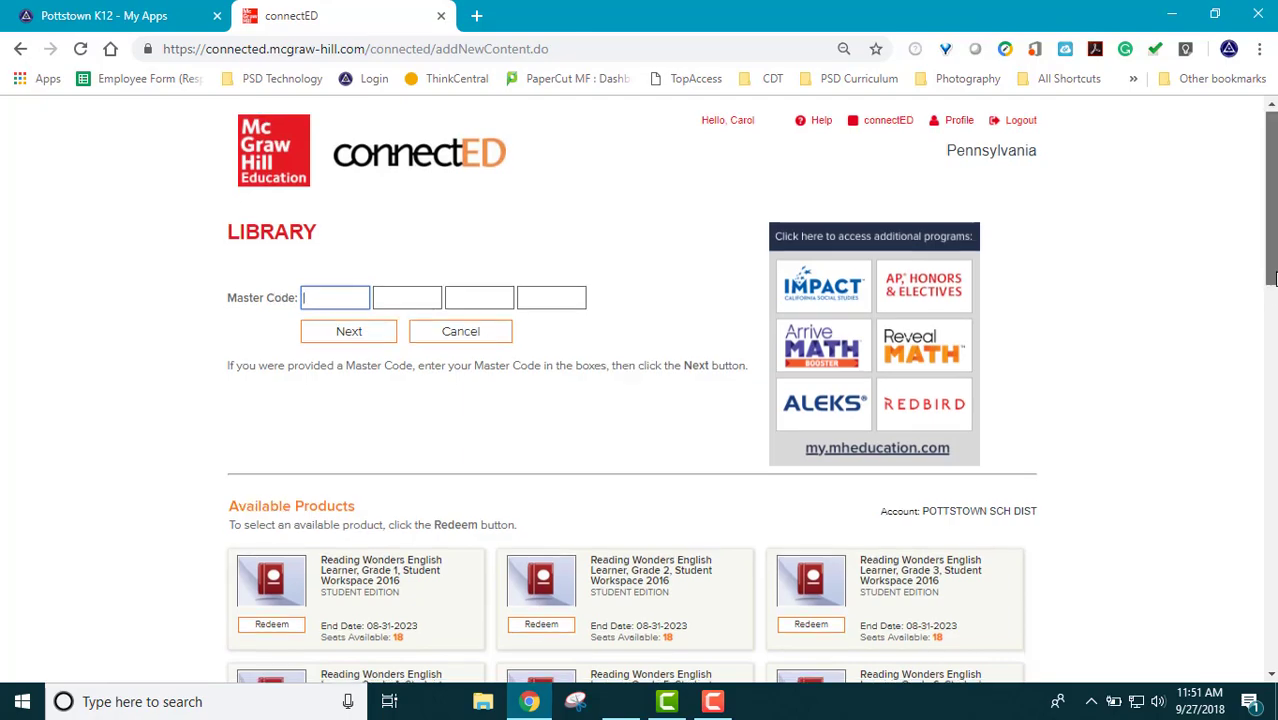
pyautogui.moveTo(1272, 280); pyautogui.dragTo(1256, 245)
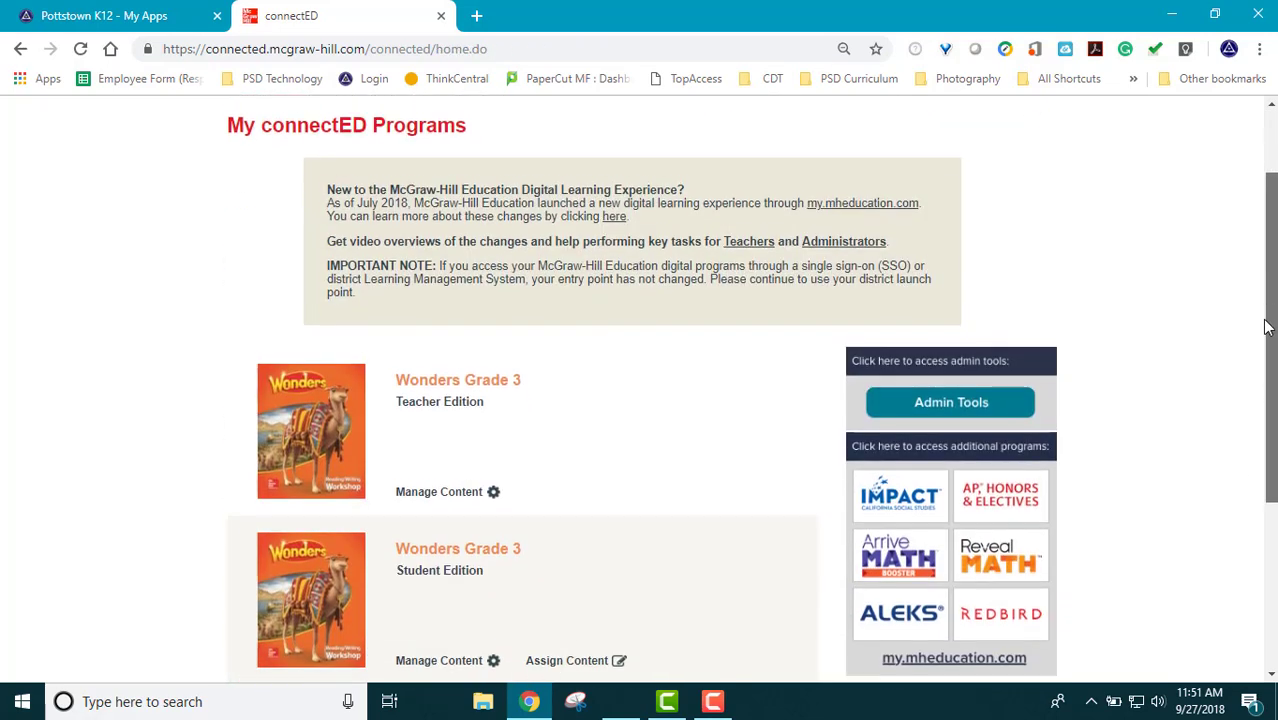
pyautogui.moveTo(1265, 320); pyautogui.dragTo(1264, 321)
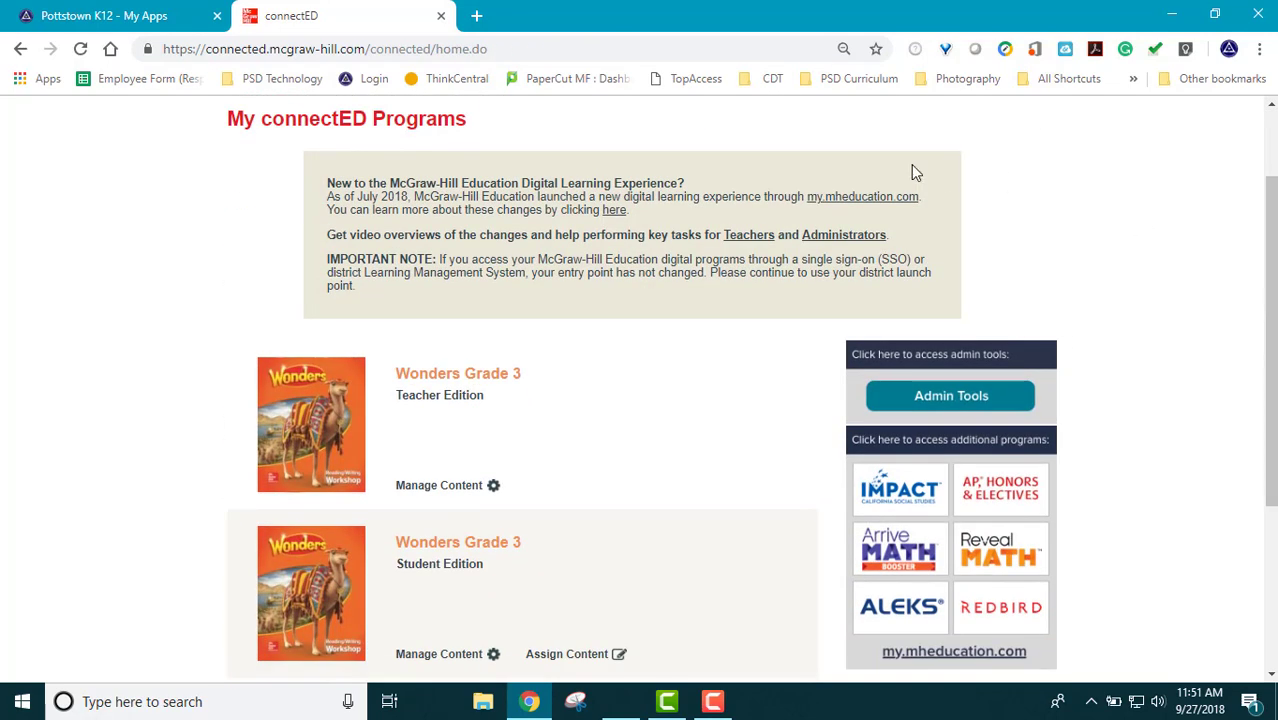
# Open Wonders Grade 3 Teacher Edition, append "18-19" to the class name in the set-up wizard, and continue with grade level 3.
pyautogui.click(323, 406)
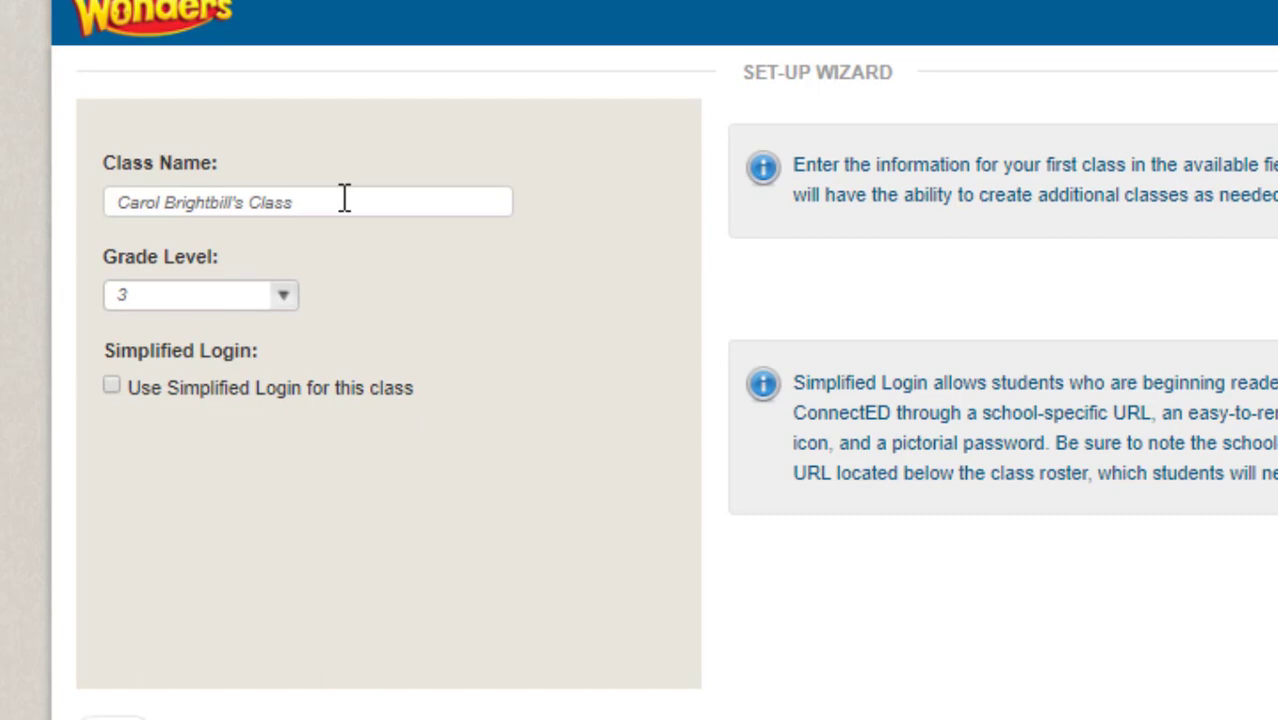
pyautogui.click(362, 209)
pyautogui.write('18-19')
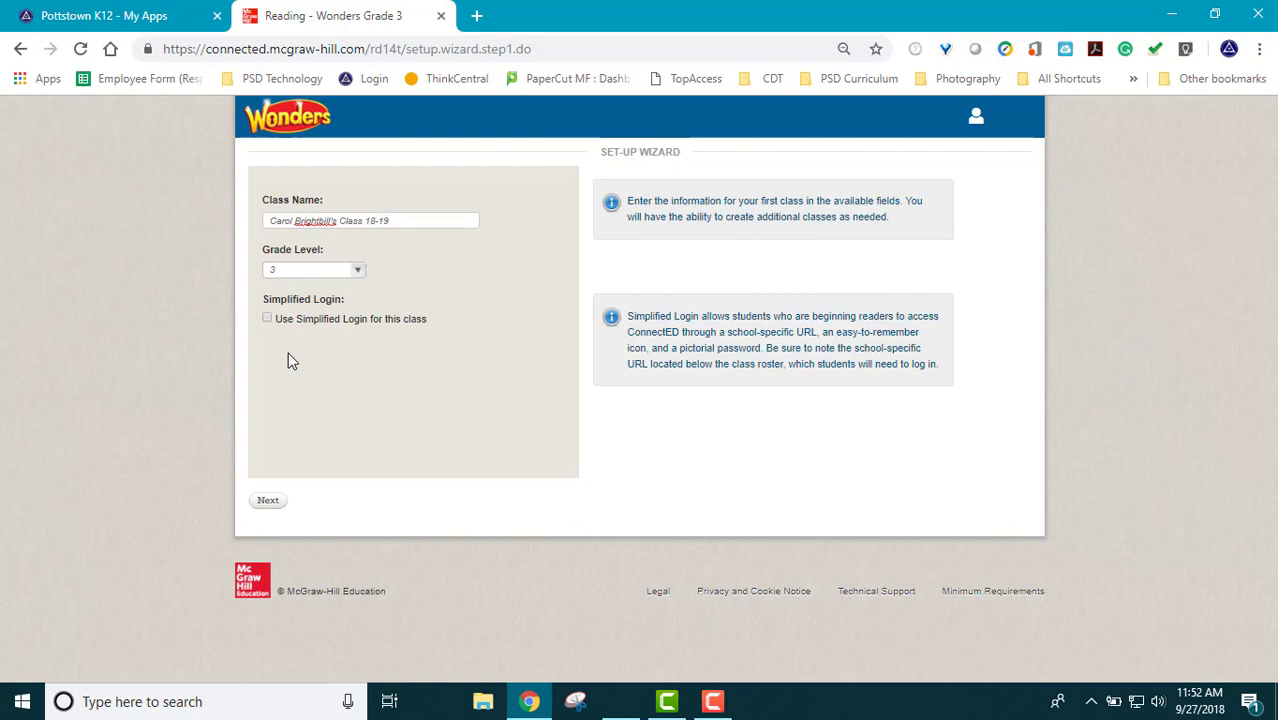
pyautogui.click(265, 505)
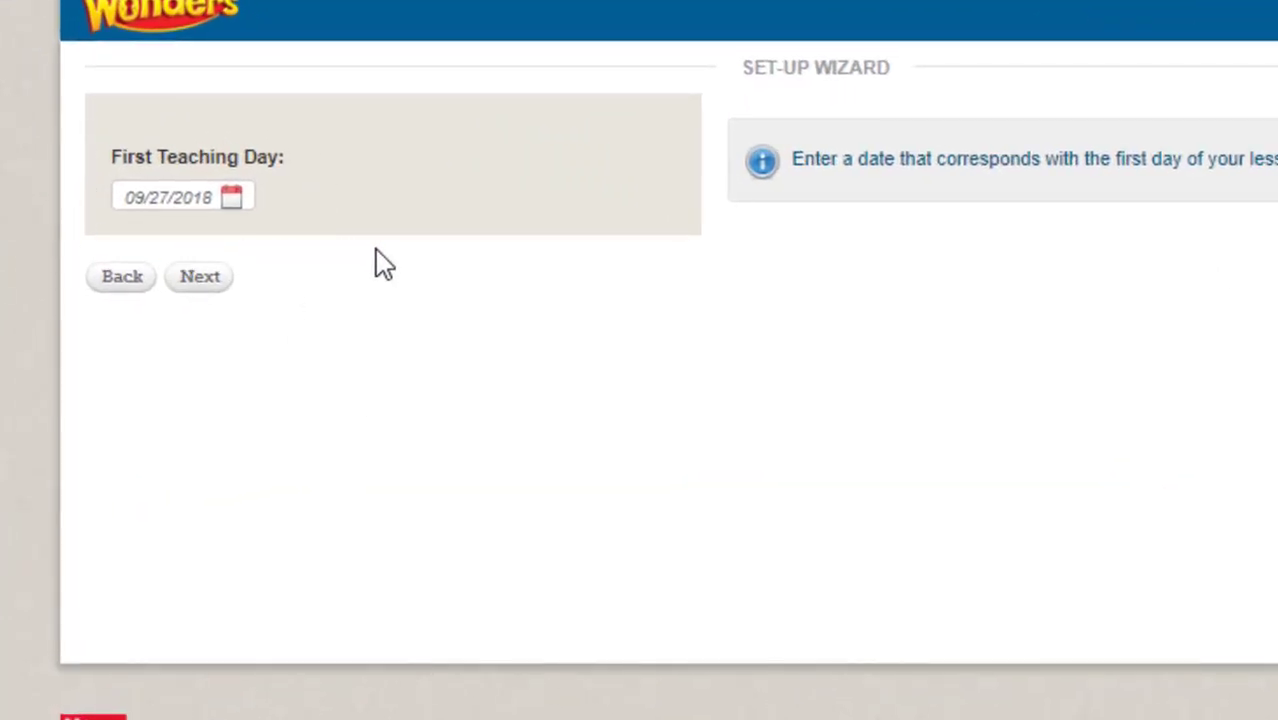
# Finish the set-up wizard with first teaching day 09/27/2018 and the preselected non-teaching days, and dismiss the dashboard welcome message.
pyautogui.click(210, 280)
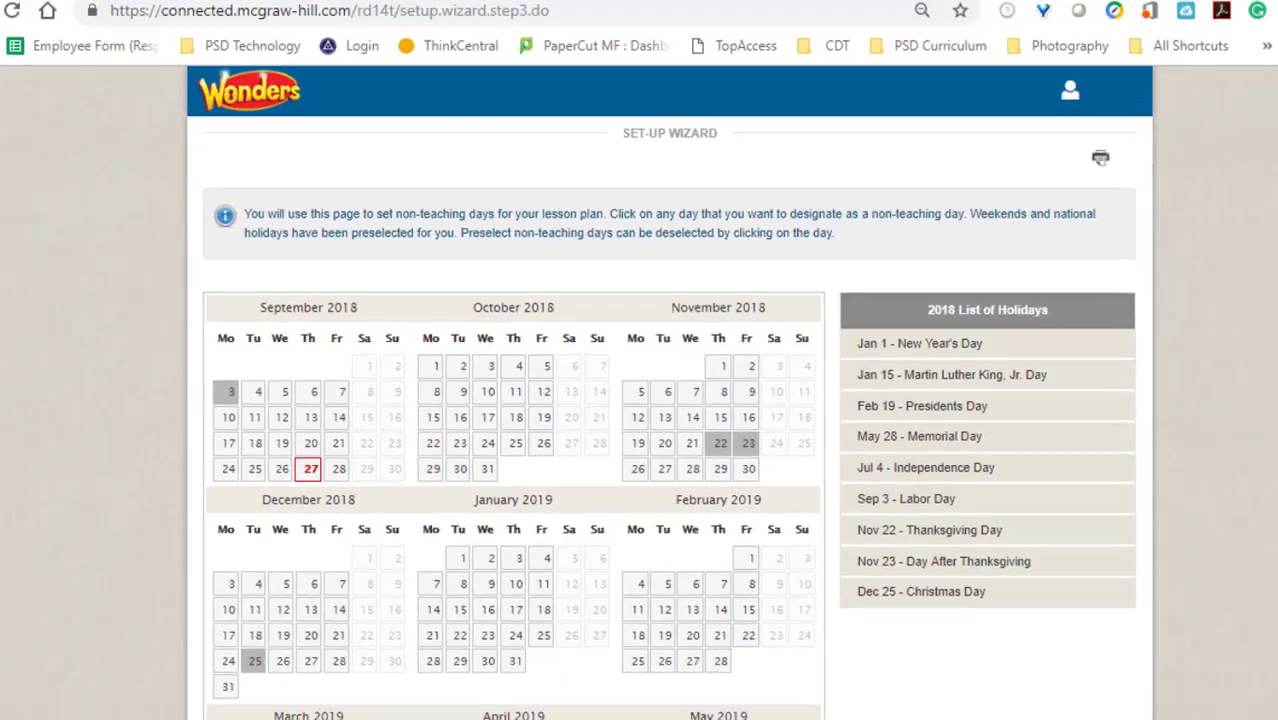
pyautogui.scroll(-10, 1227, 564)
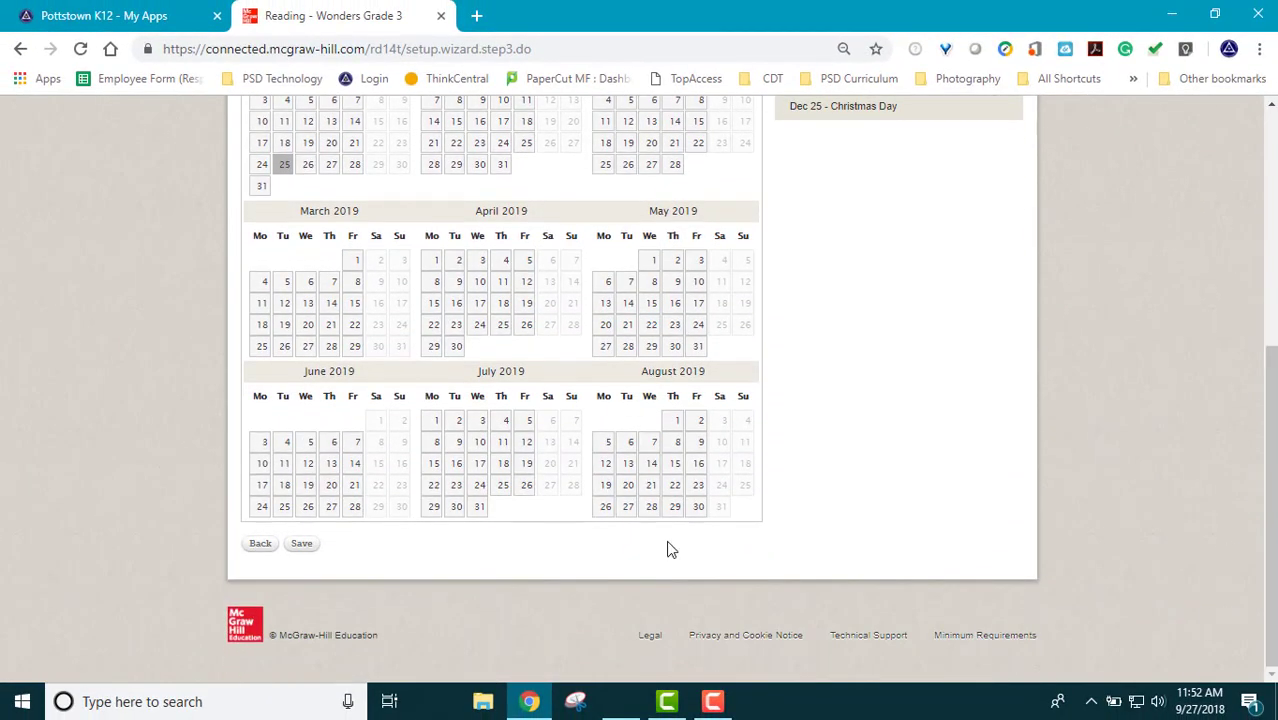
pyautogui.click(302, 546)
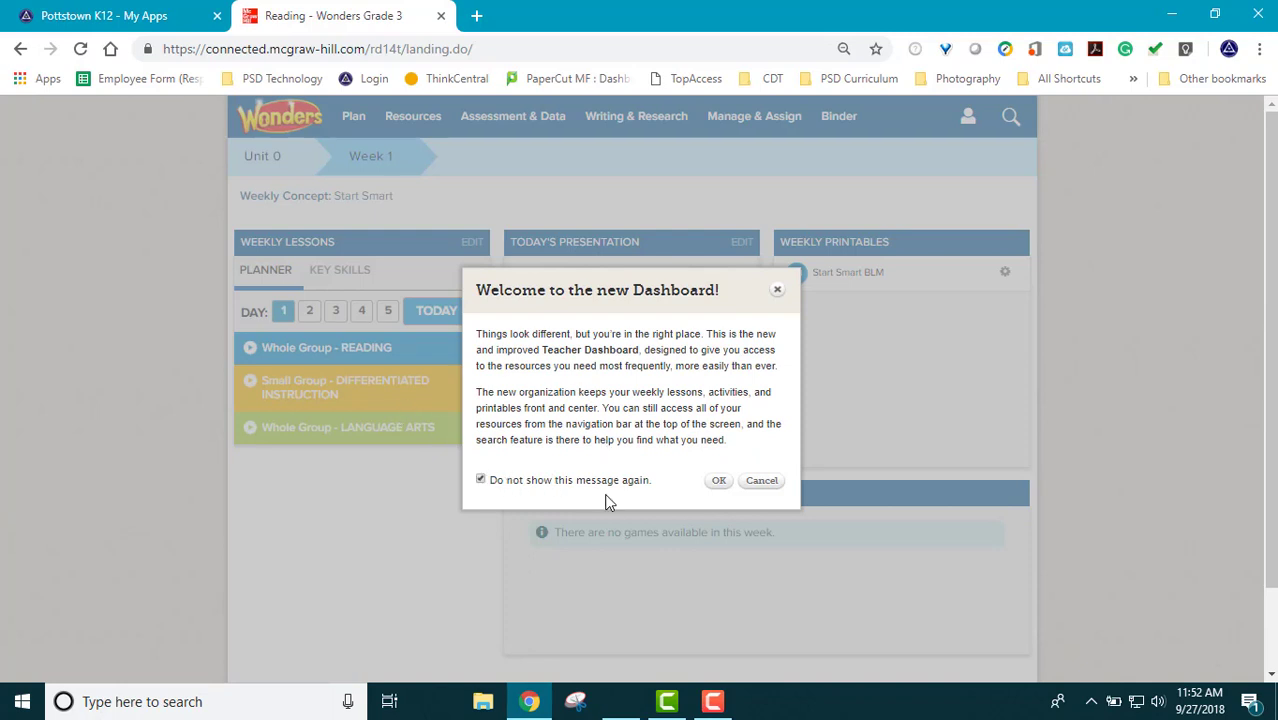
pyautogui.click(720, 482)
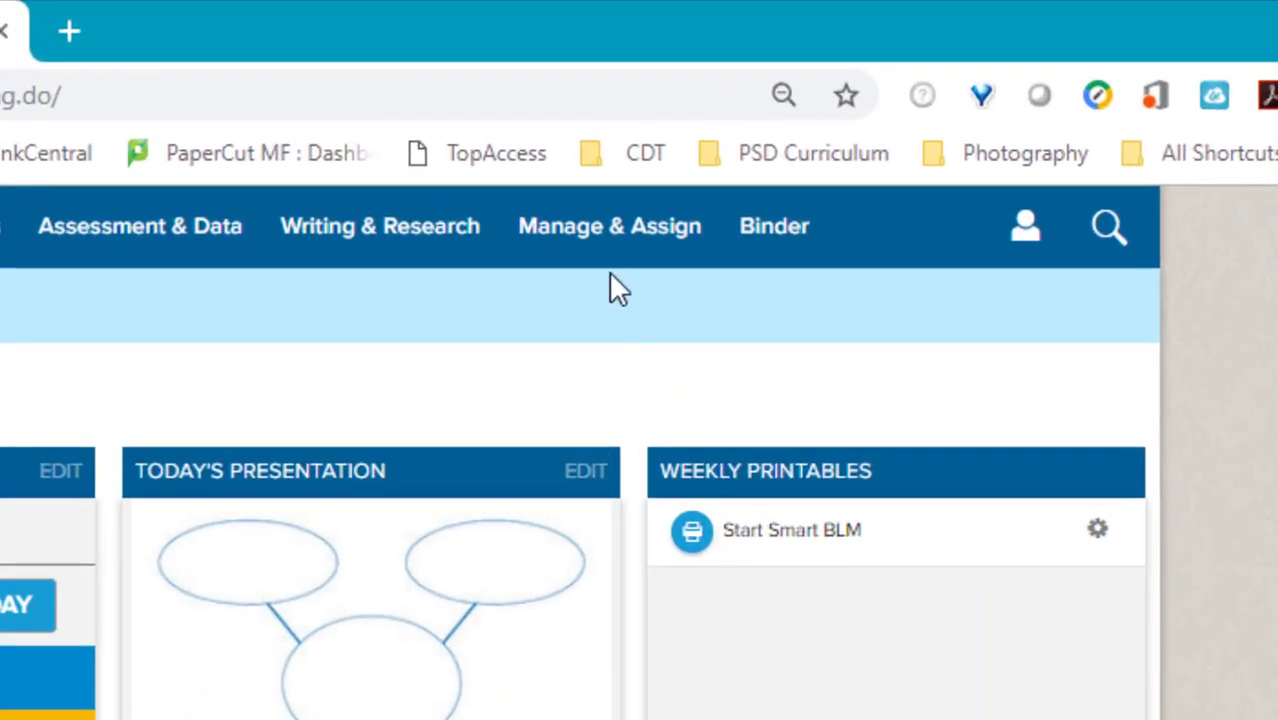
# In the class details, search for students by last name across all classes and grades, and add the first result to the class.
pyautogui.moveTo(601, 237)
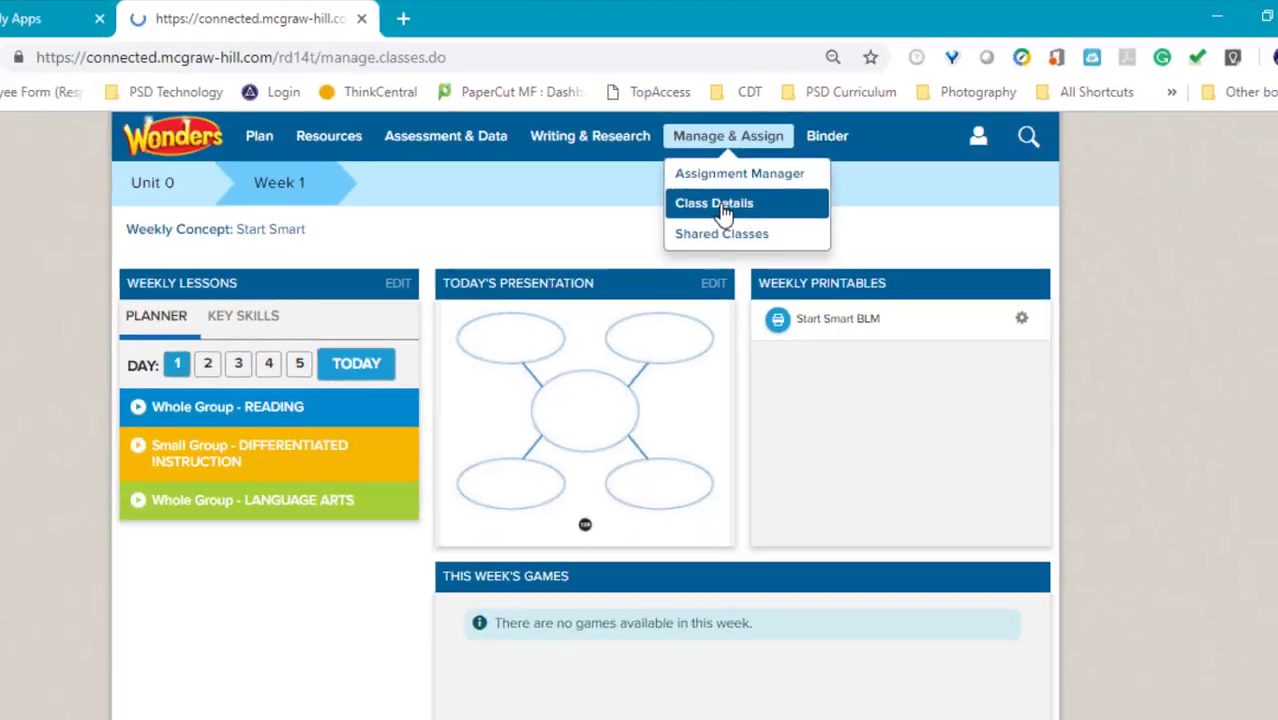
pyautogui.click(603, 352)
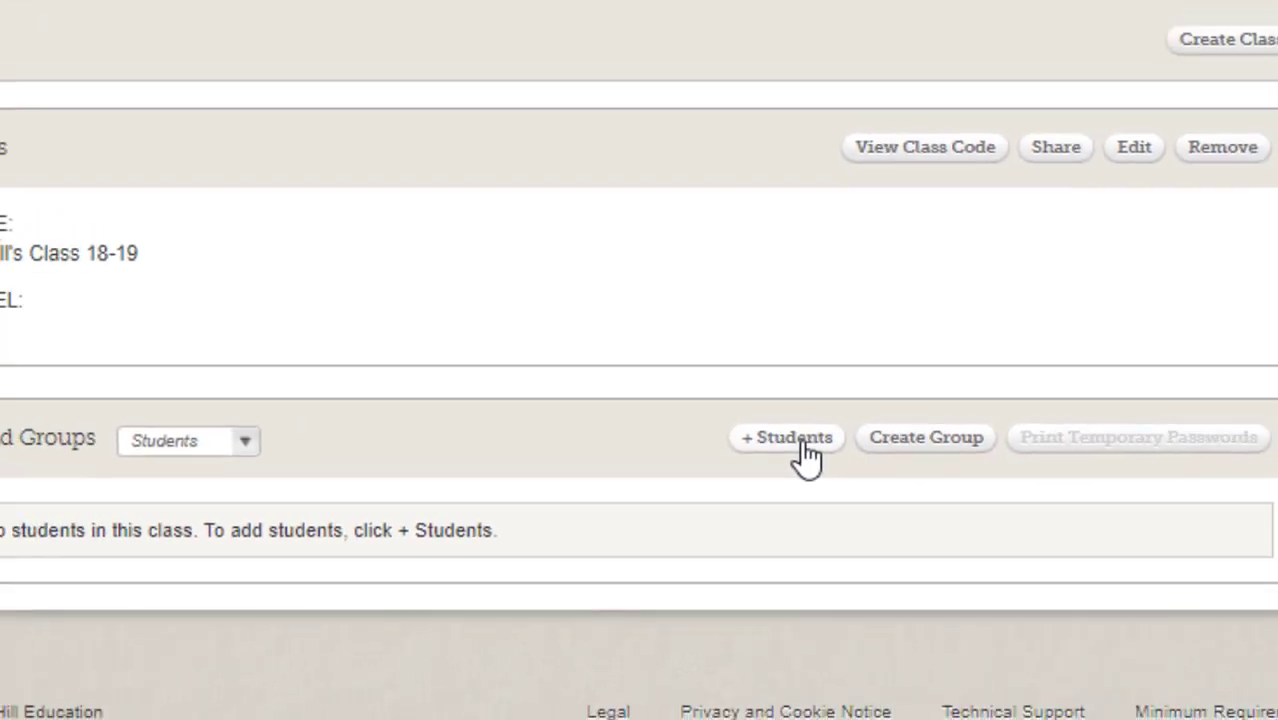
pyautogui.click(805, 443)
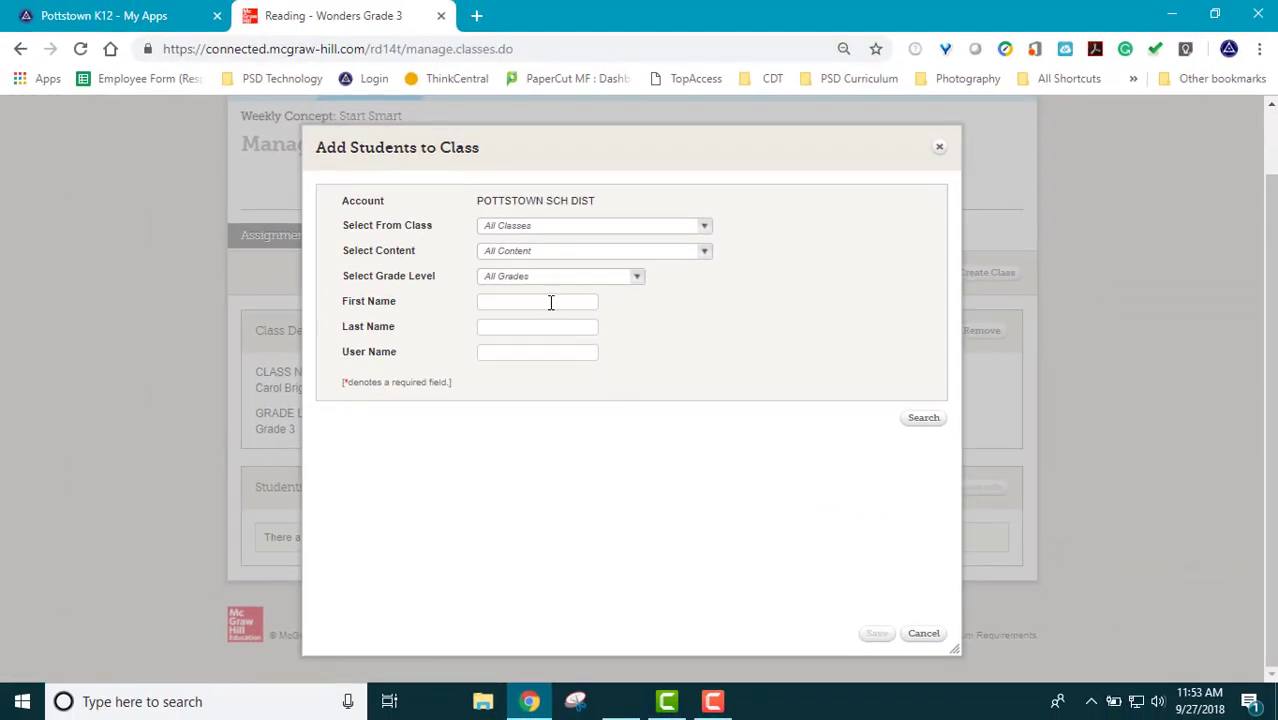
pyautogui.click(542, 330)
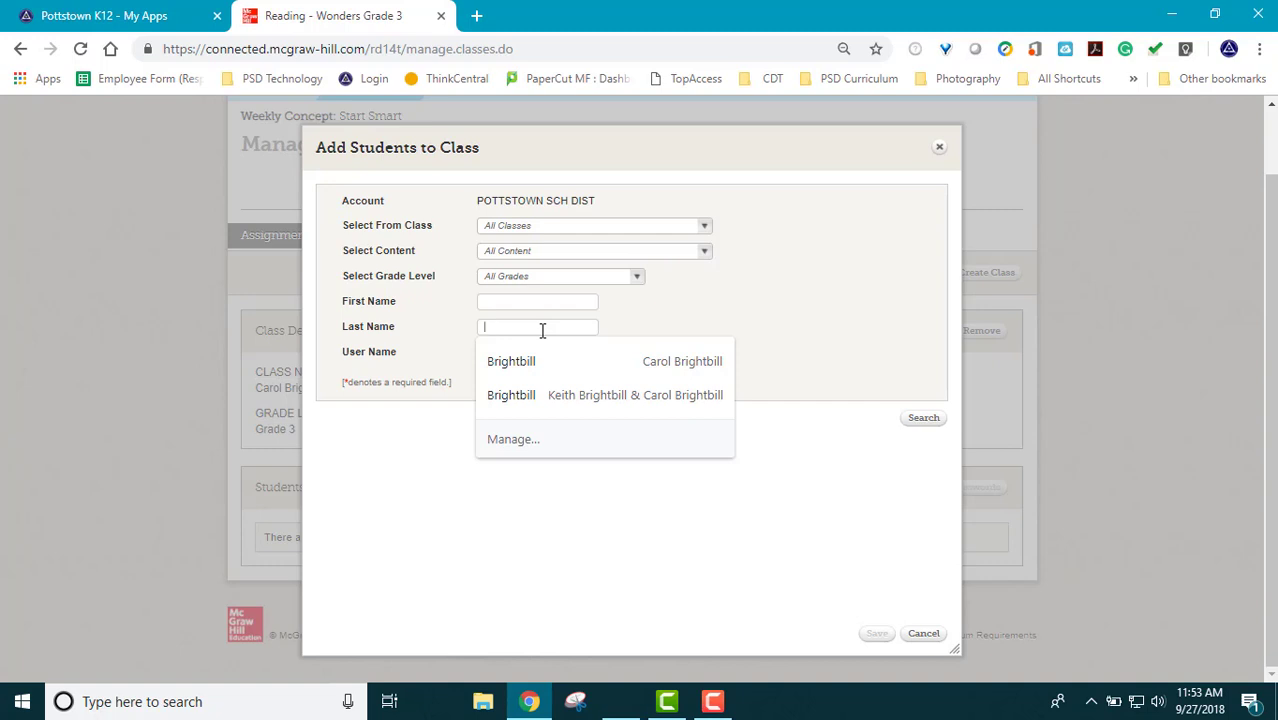
pyautogui.write('smith')
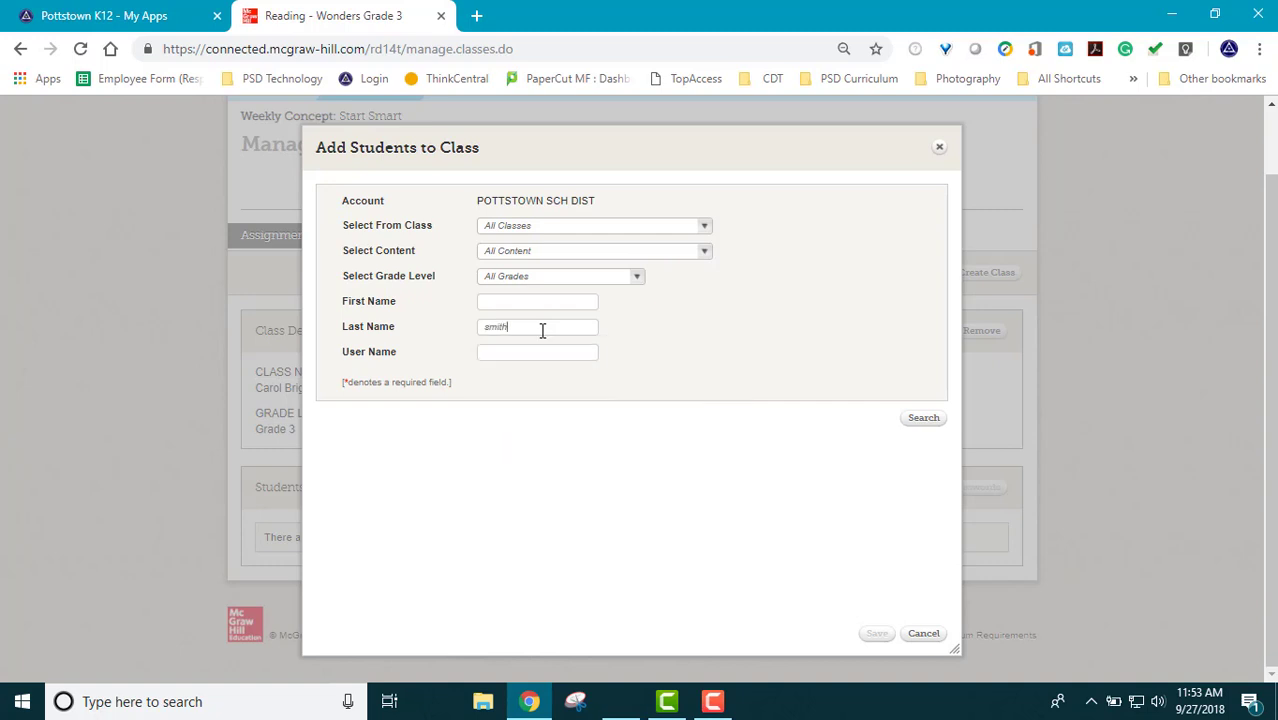
pyautogui.click(921, 421)
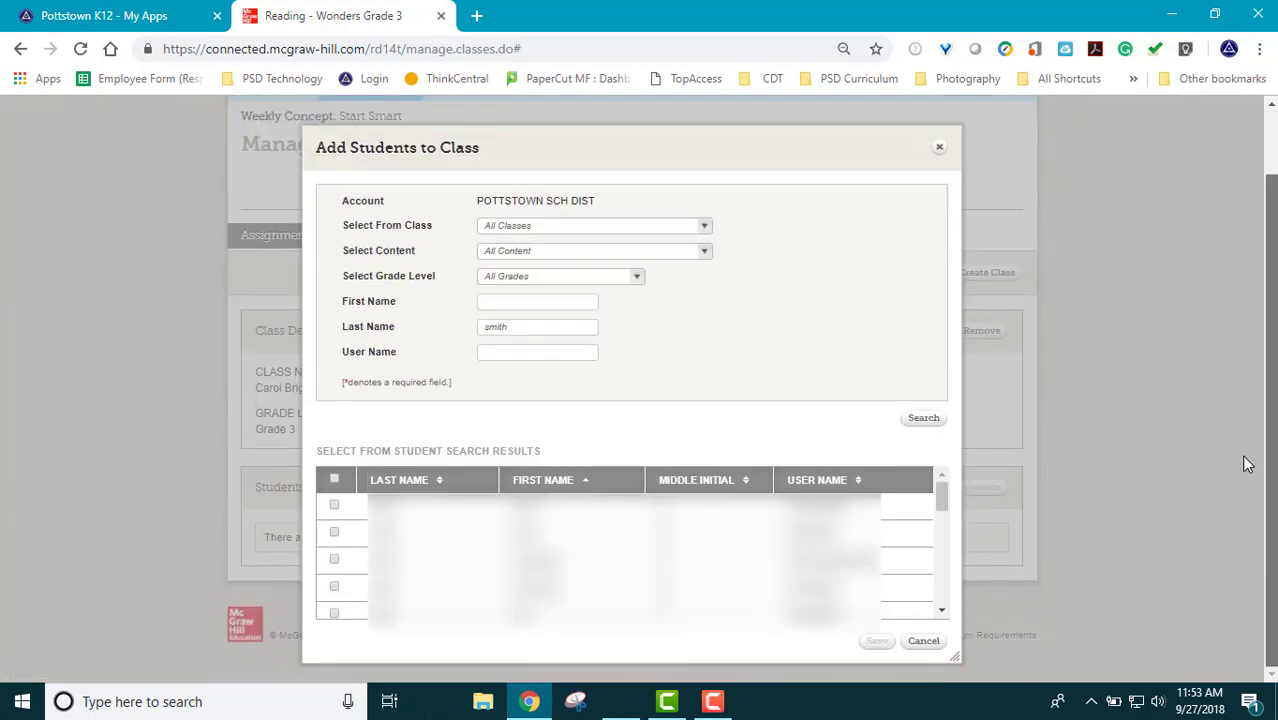
pyautogui.click(334, 507)
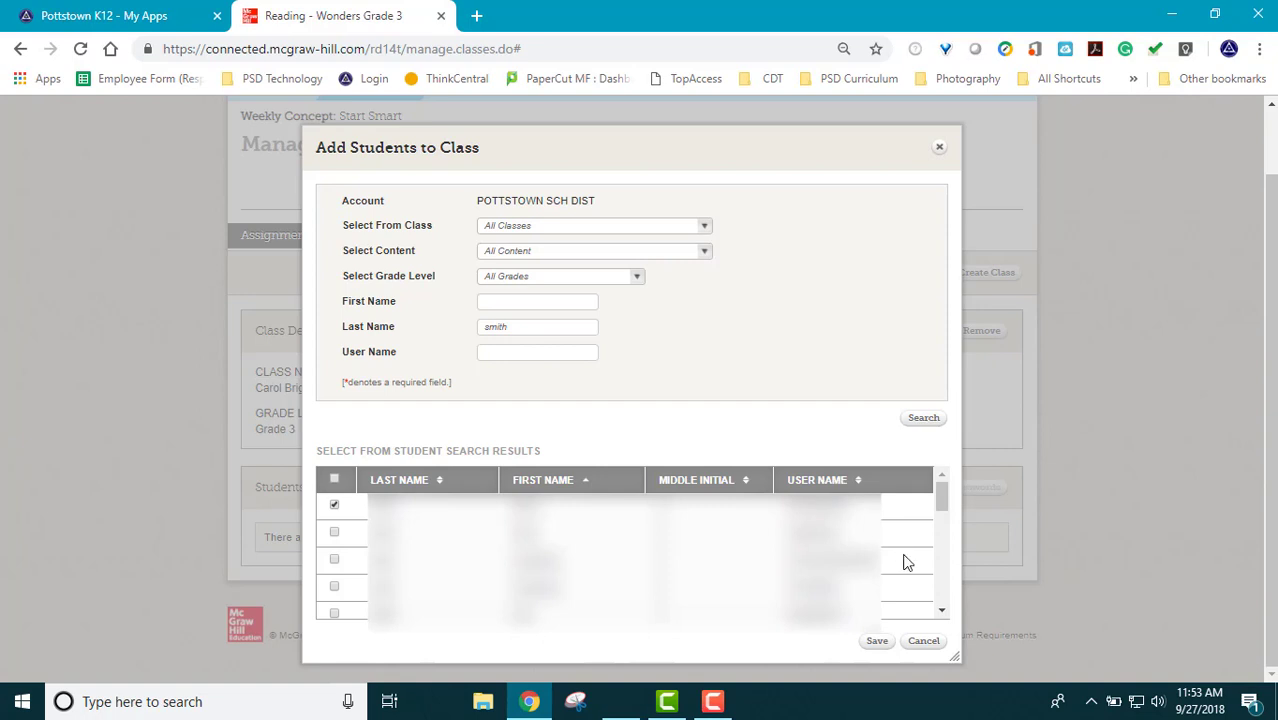
pyautogui.click(877, 642)
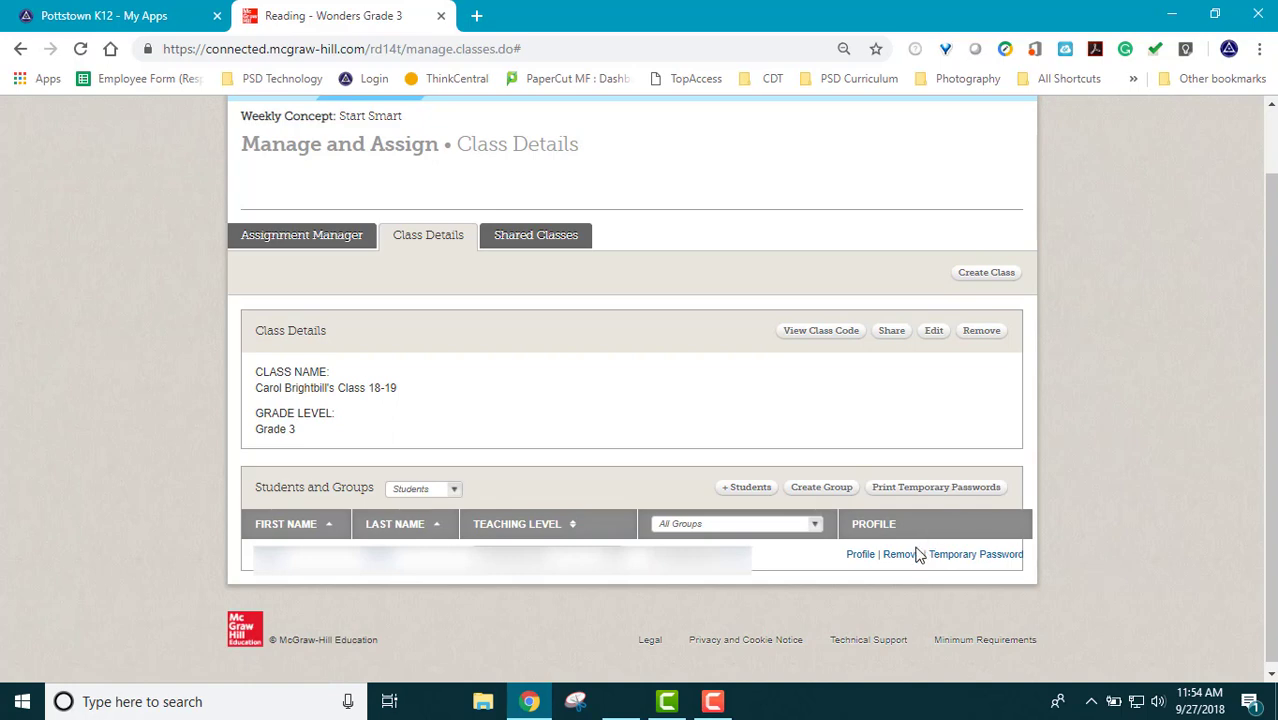
# Review the added student's profile, including grade, teaching level and permanent password fields, and close it without saving.
pyautogui.click(860, 556)
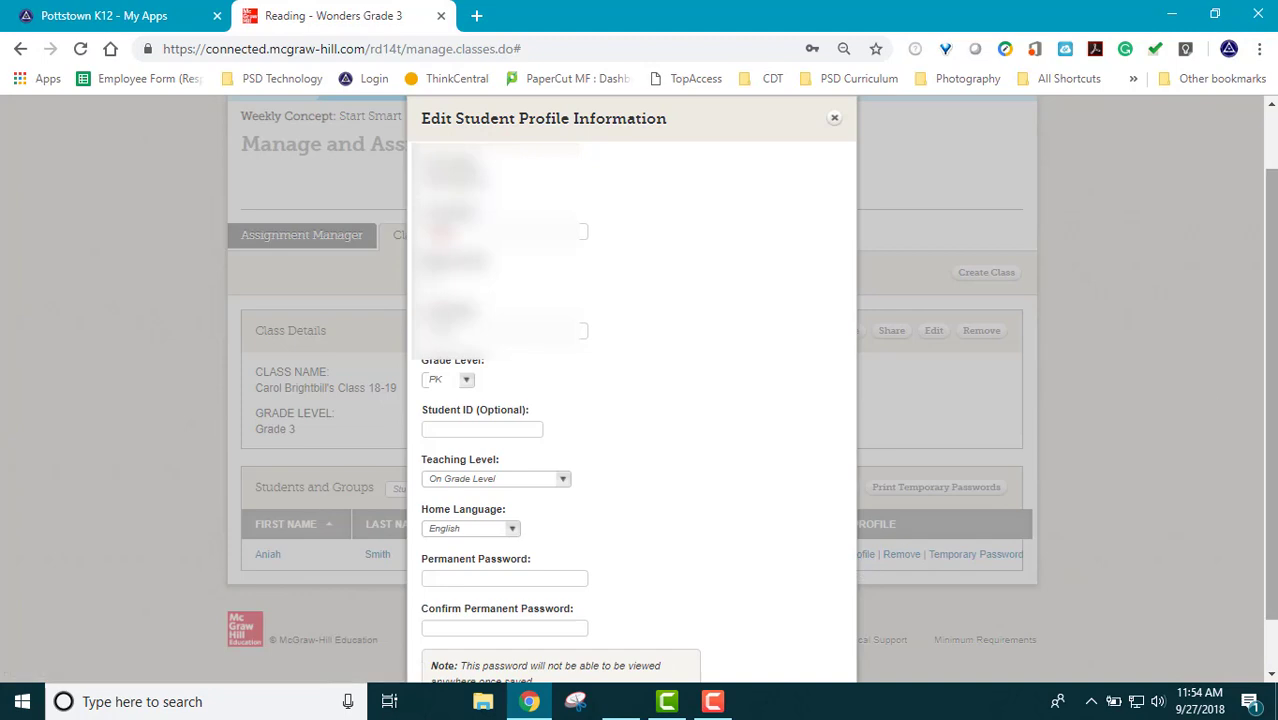
pyautogui.moveTo(1270, 412); pyautogui.dragTo(1270, 488)
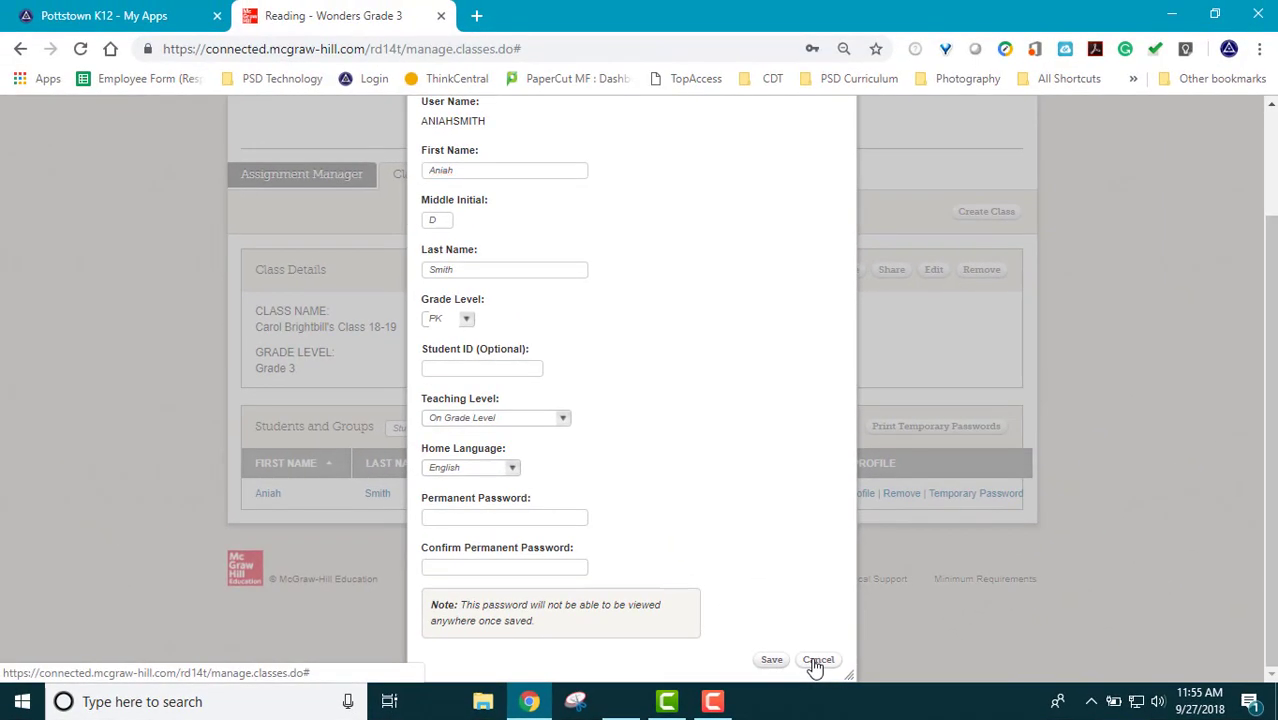
pyautogui.click(848, 568)
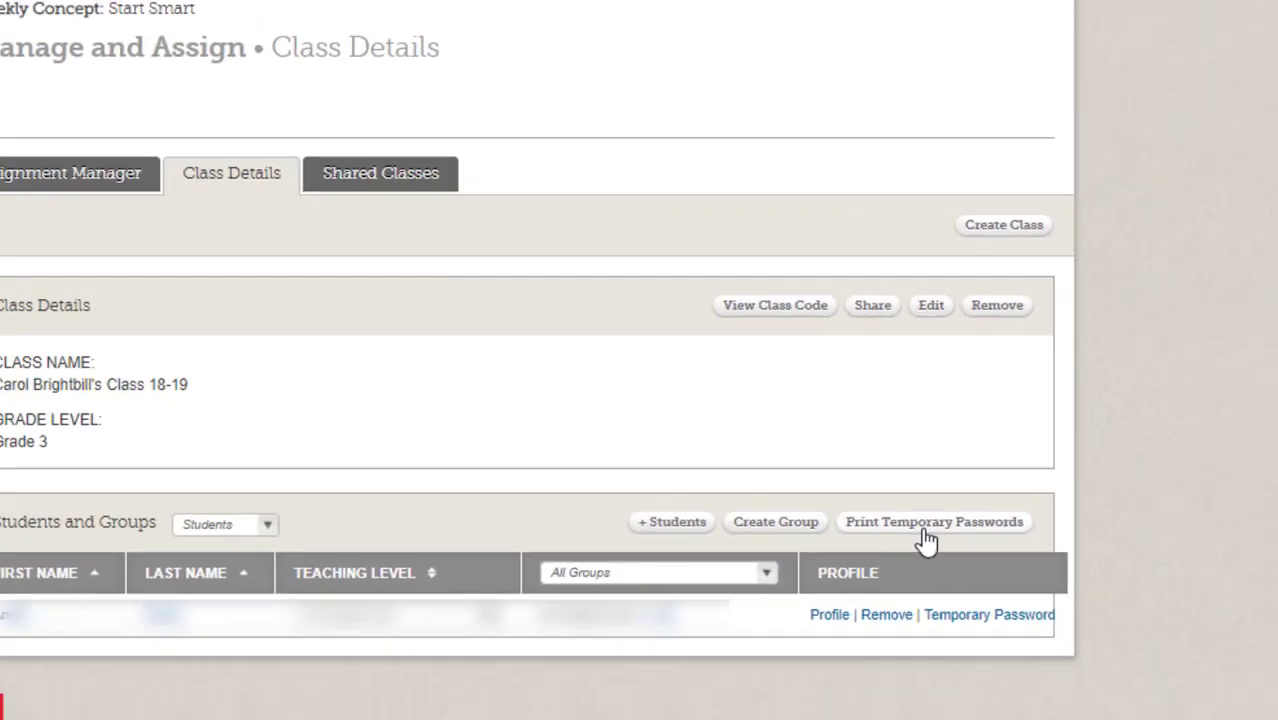
# Generate the class's temporary password cards, save them as a PDF on the Desktop, and open the file.
pyautogui.click(915, 640)
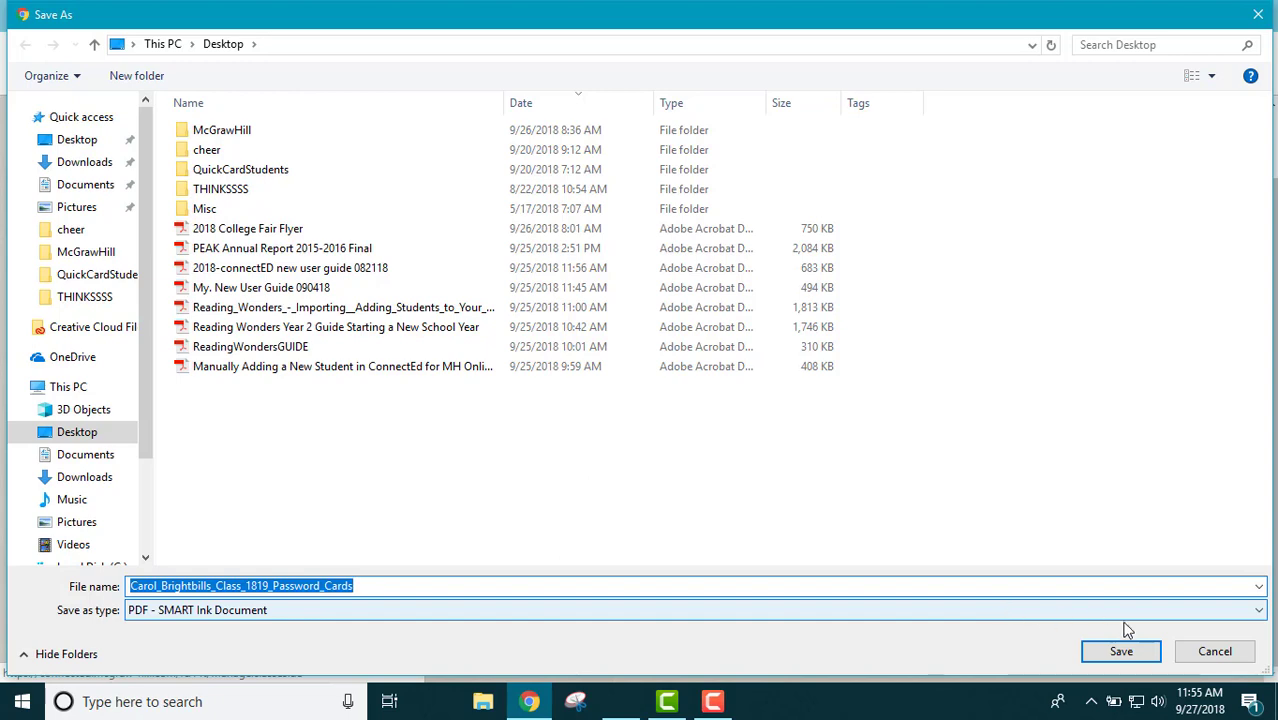
pyautogui.click(1116, 655)
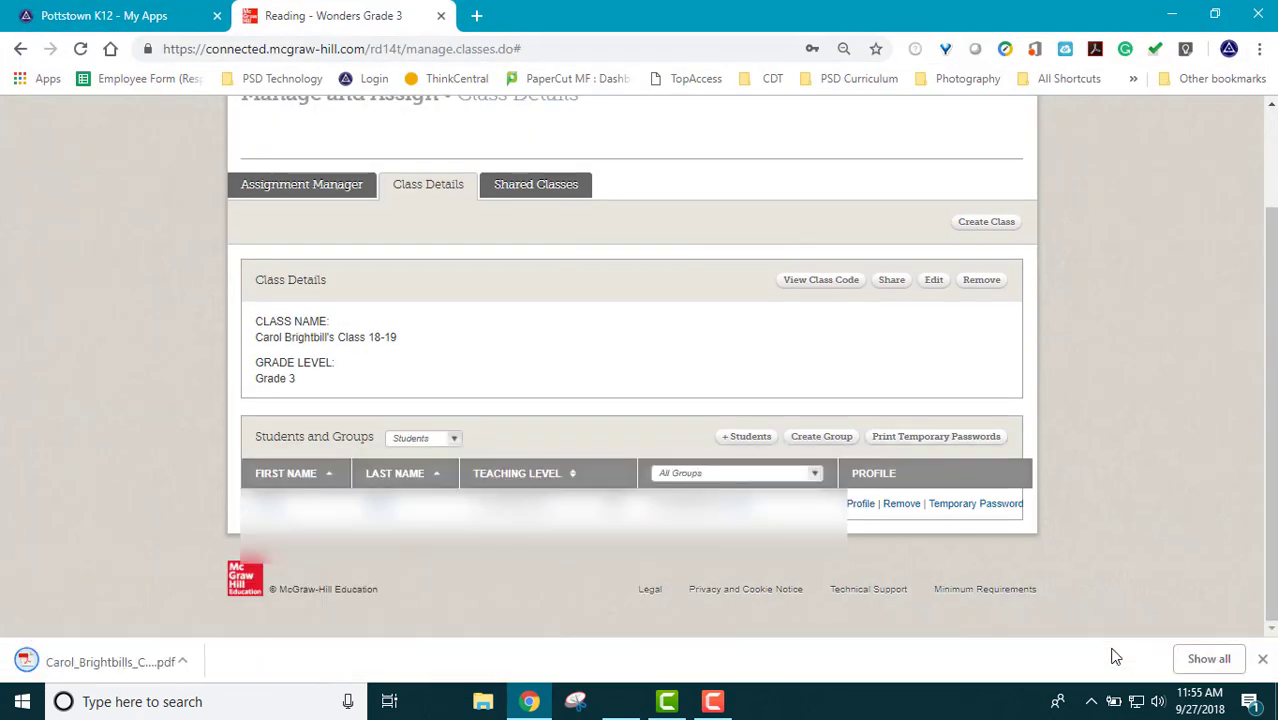
pyautogui.click(103, 667)
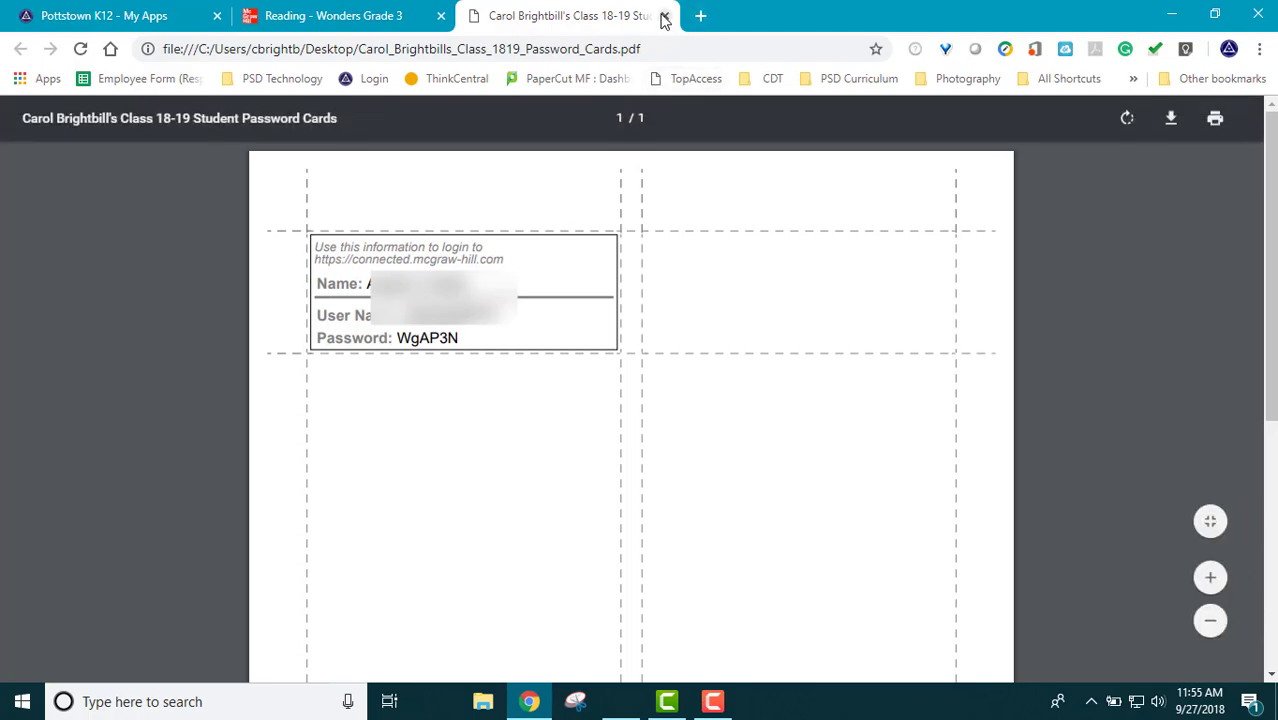
# Download the opened password cards PDF to the Desktop under the same name, replacing the existing file.
pyautogui.click(1174, 121)
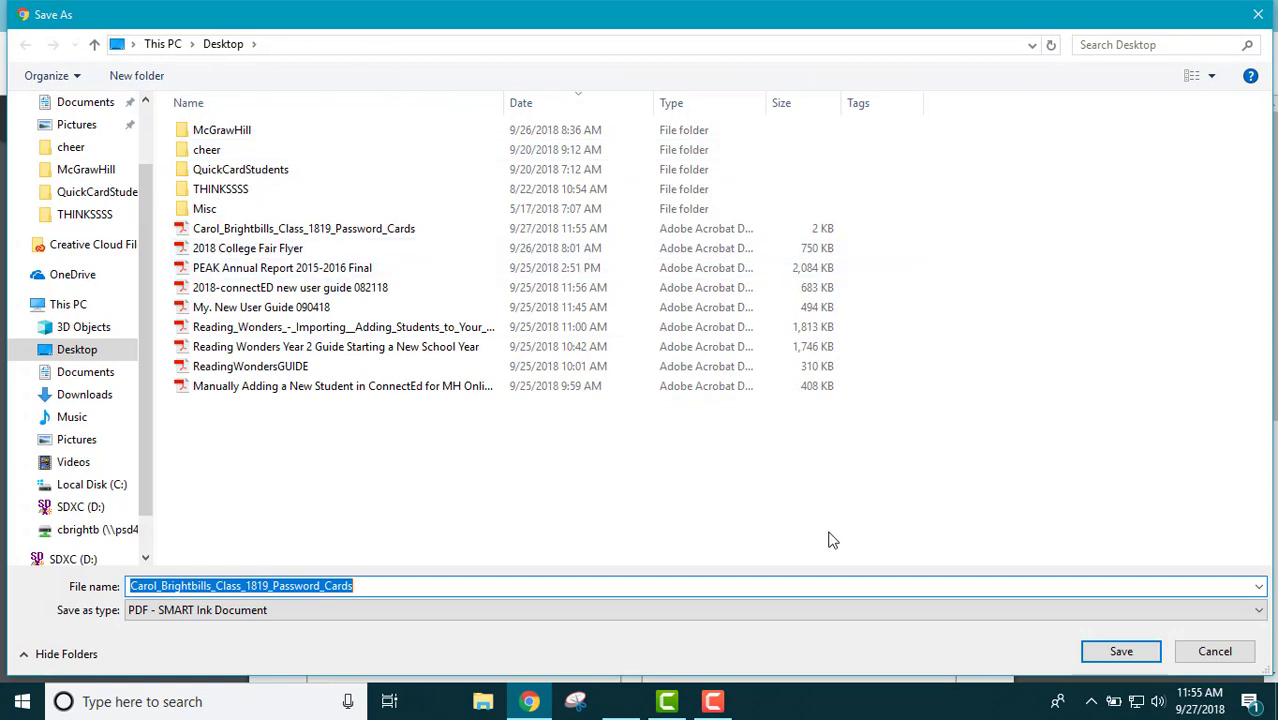
pyautogui.click(1120, 652)
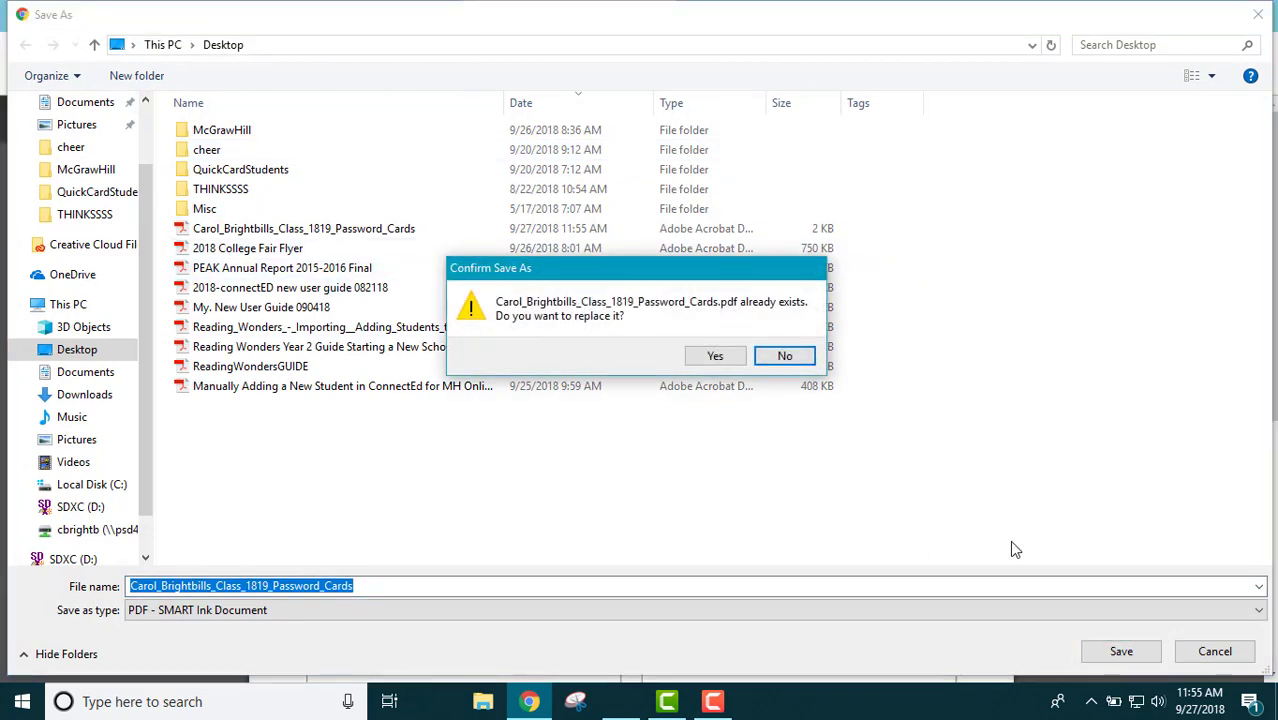
pyautogui.click(716, 357)
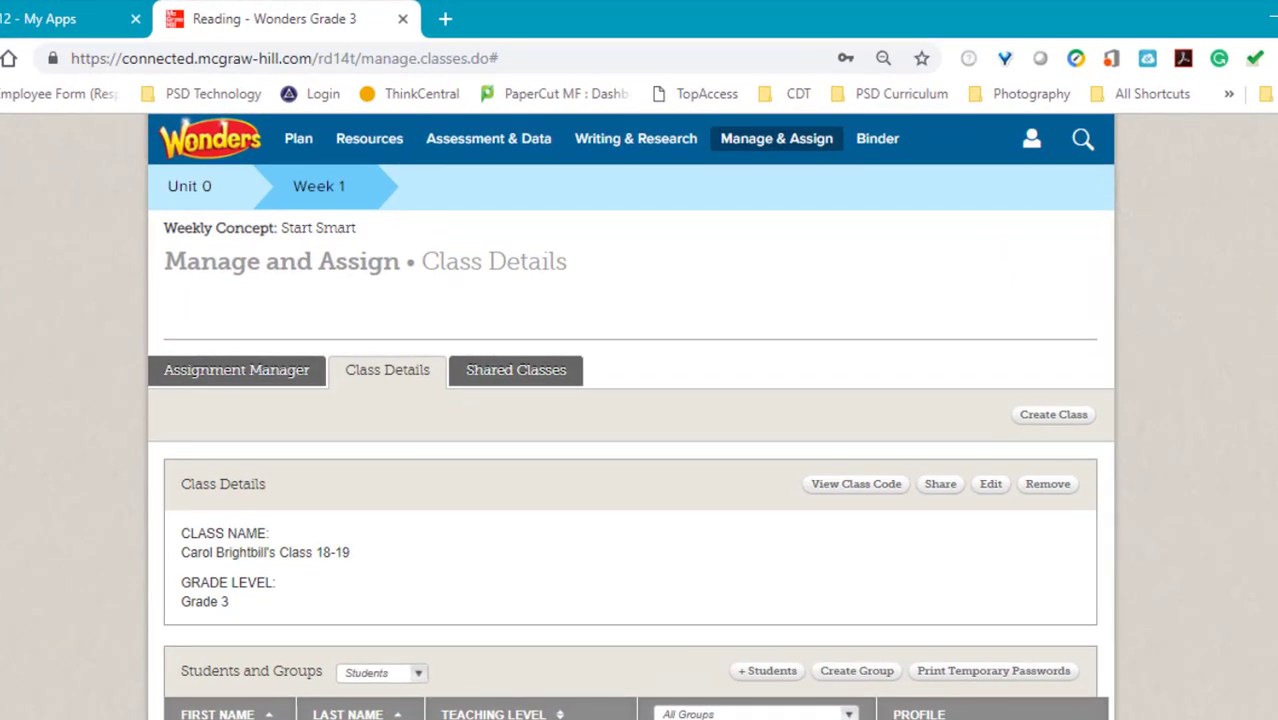
# Return from the class details to the connectED program list.
pyautogui.click(1033, 142)
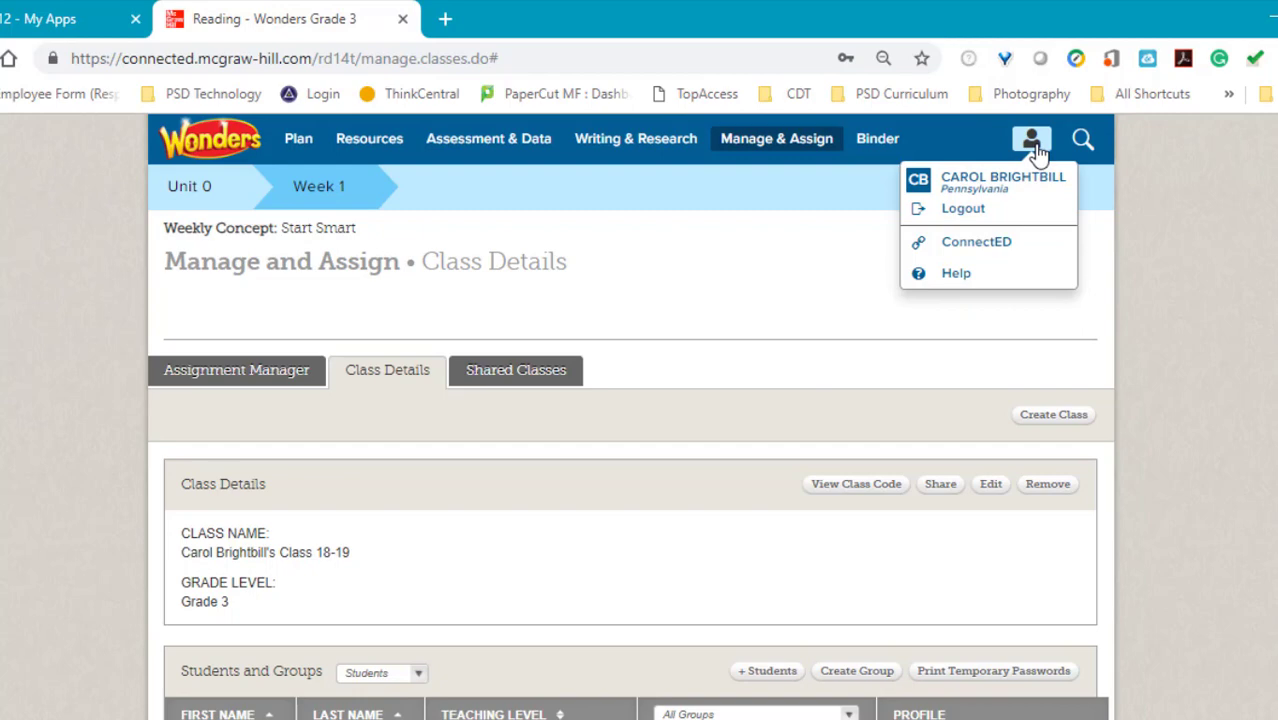
pyautogui.click(988, 250)
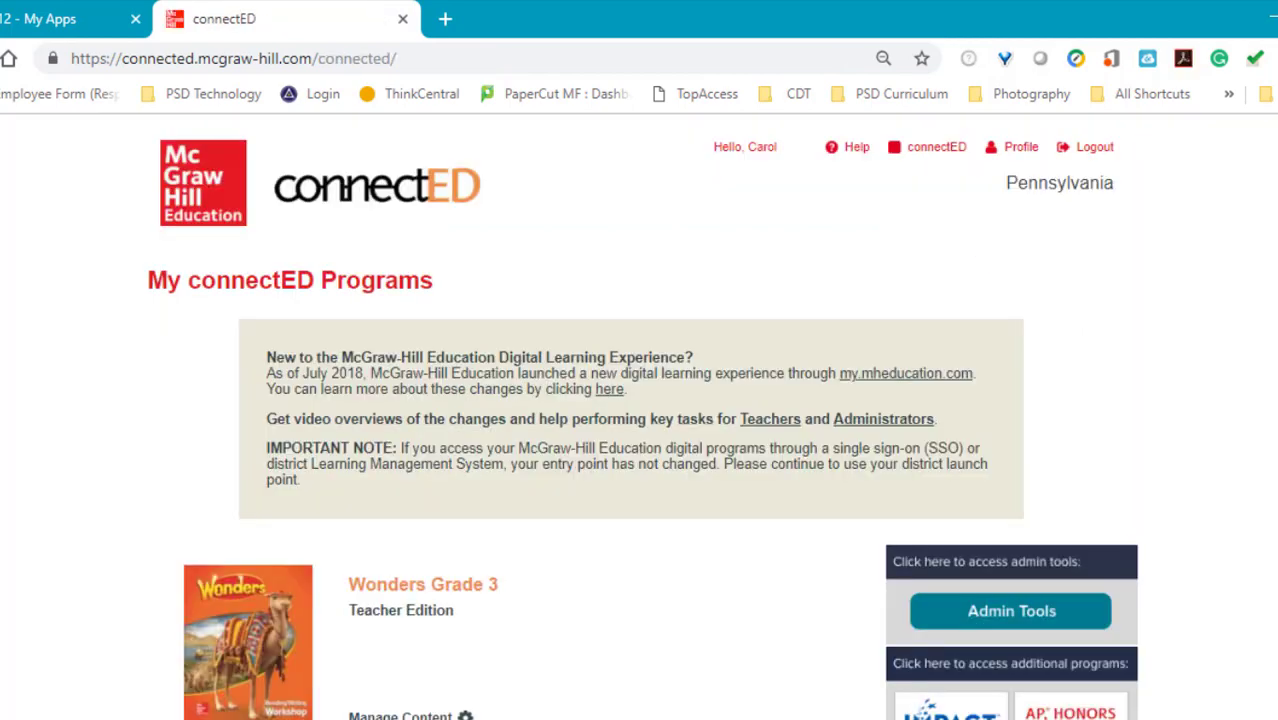
# Start assigning content from Wonders Grade 3 Student Edition, select that title, and continue to choosing students.
pyautogui.scroll(-4, 785, 474)
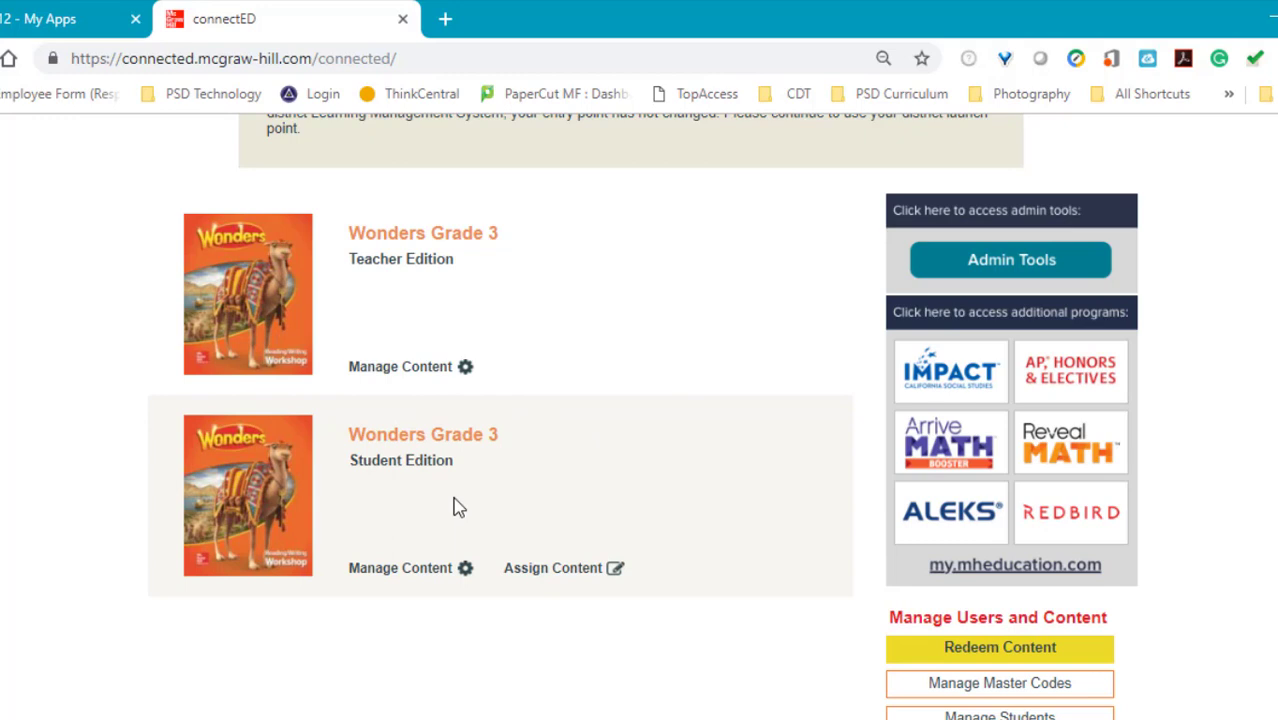
pyautogui.click(555, 570)
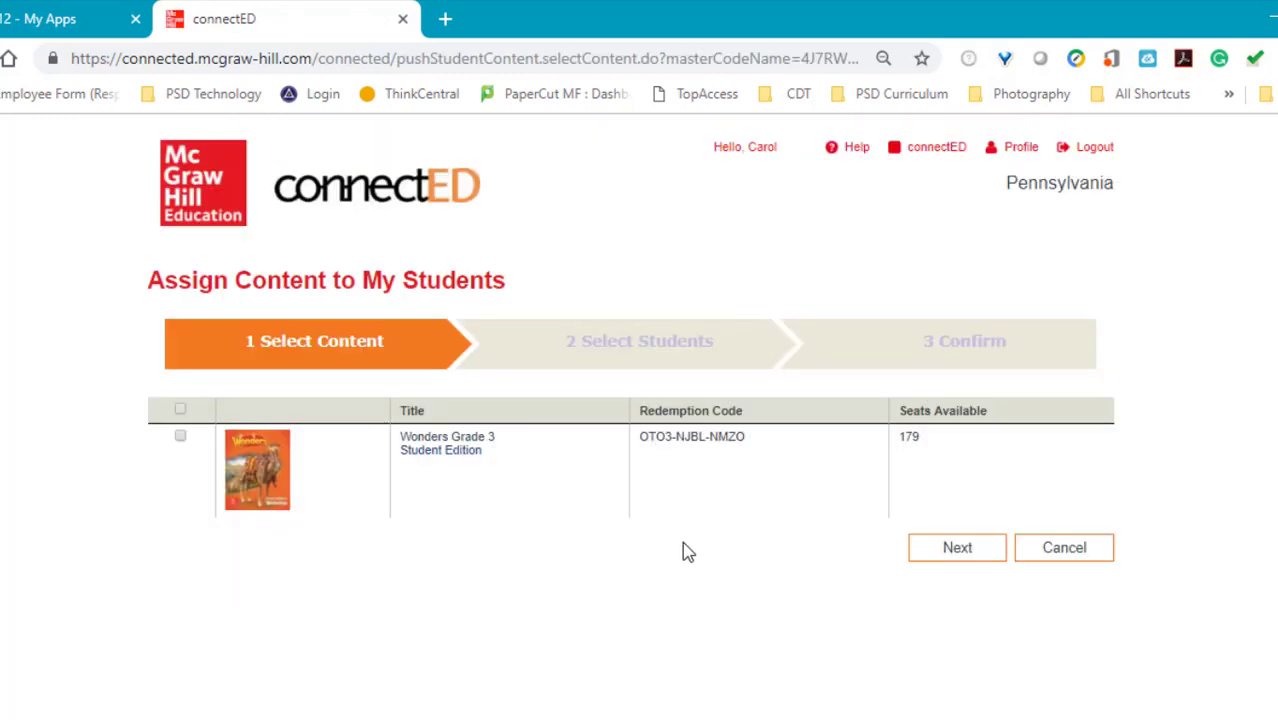
pyautogui.click(181, 438)
pyautogui.click(958, 547)
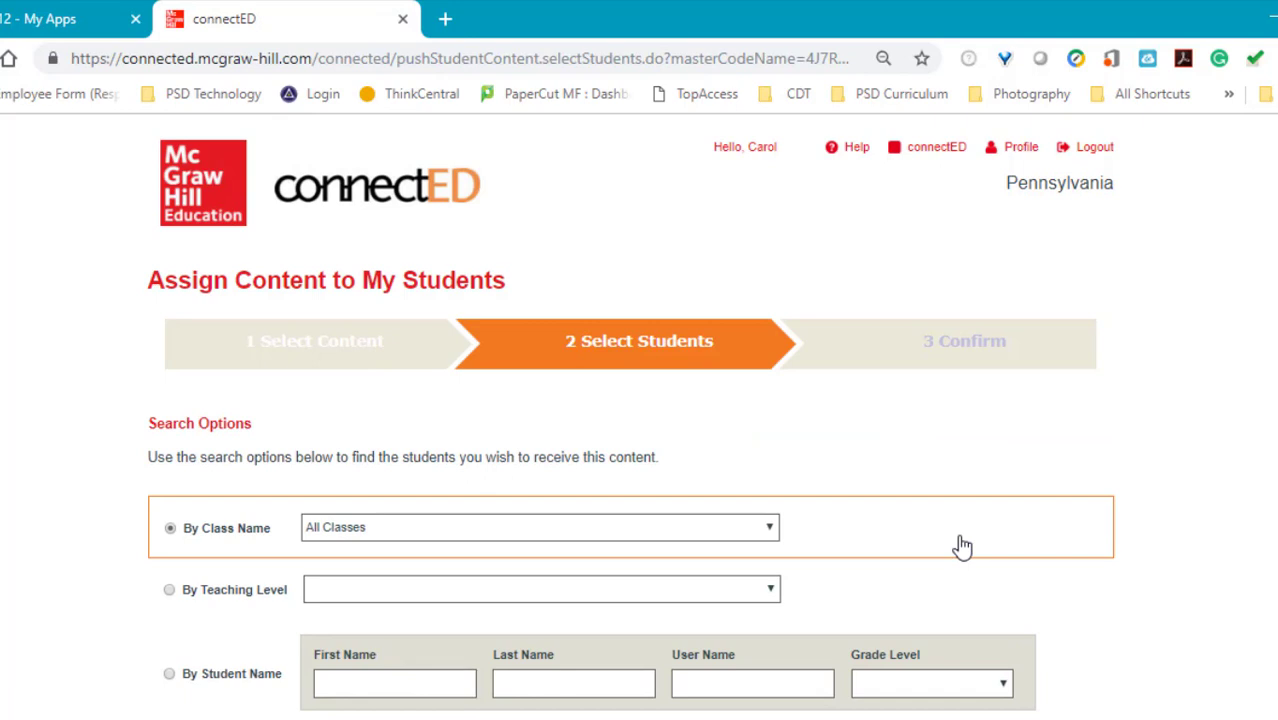
# Filter the students by the teacher's 18-19 class, select all of them, and continue to the assignment confirmation.
pyautogui.click(764, 530)
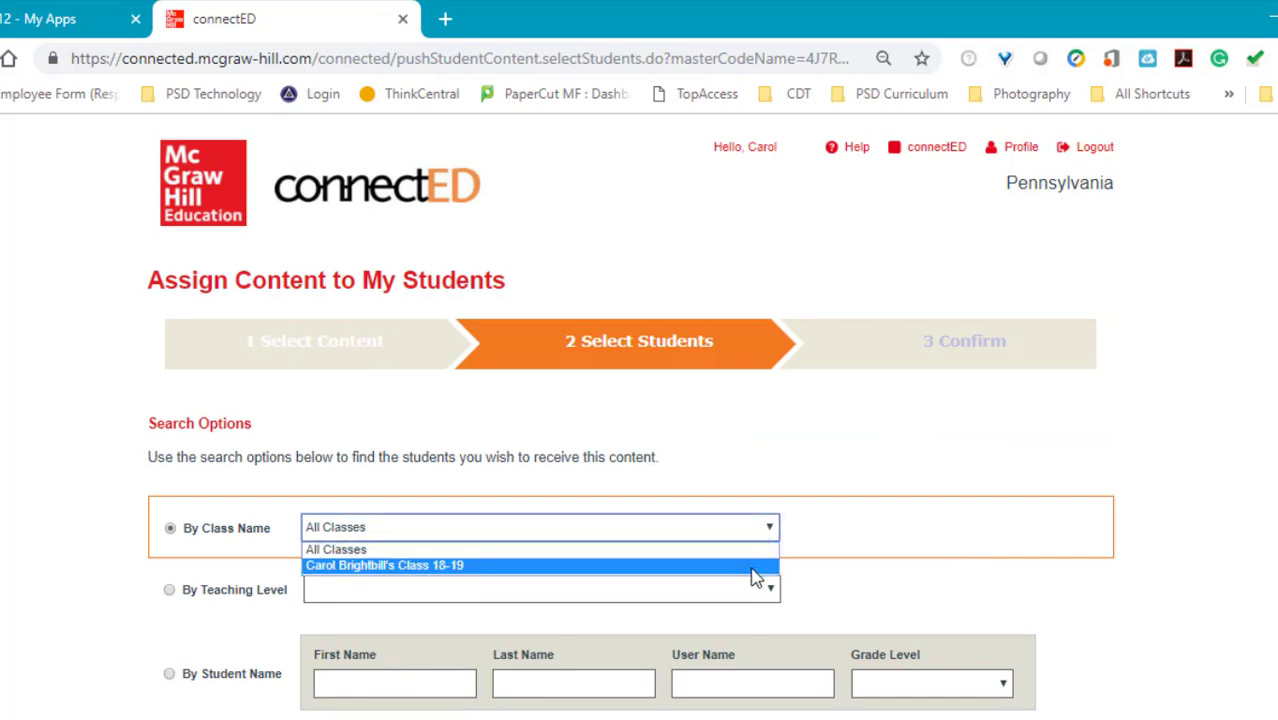
pyautogui.click(755, 567)
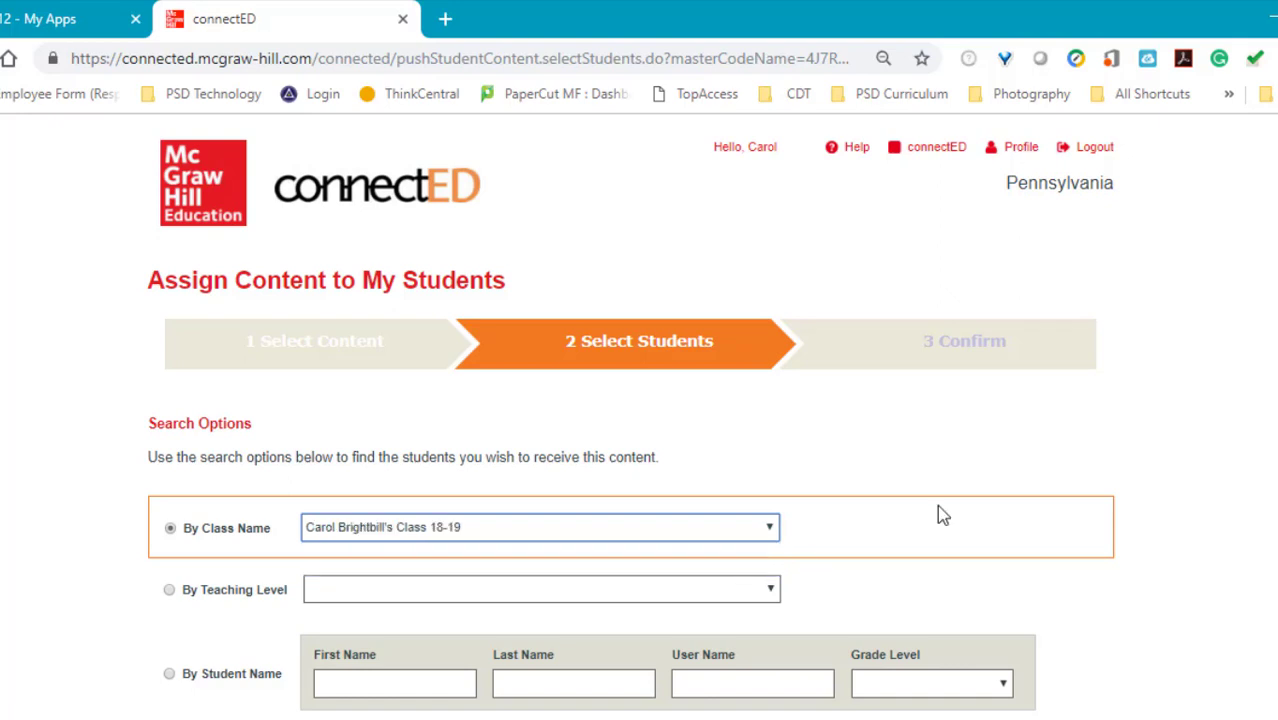
pyautogui.scroll(-3, 340, 575)
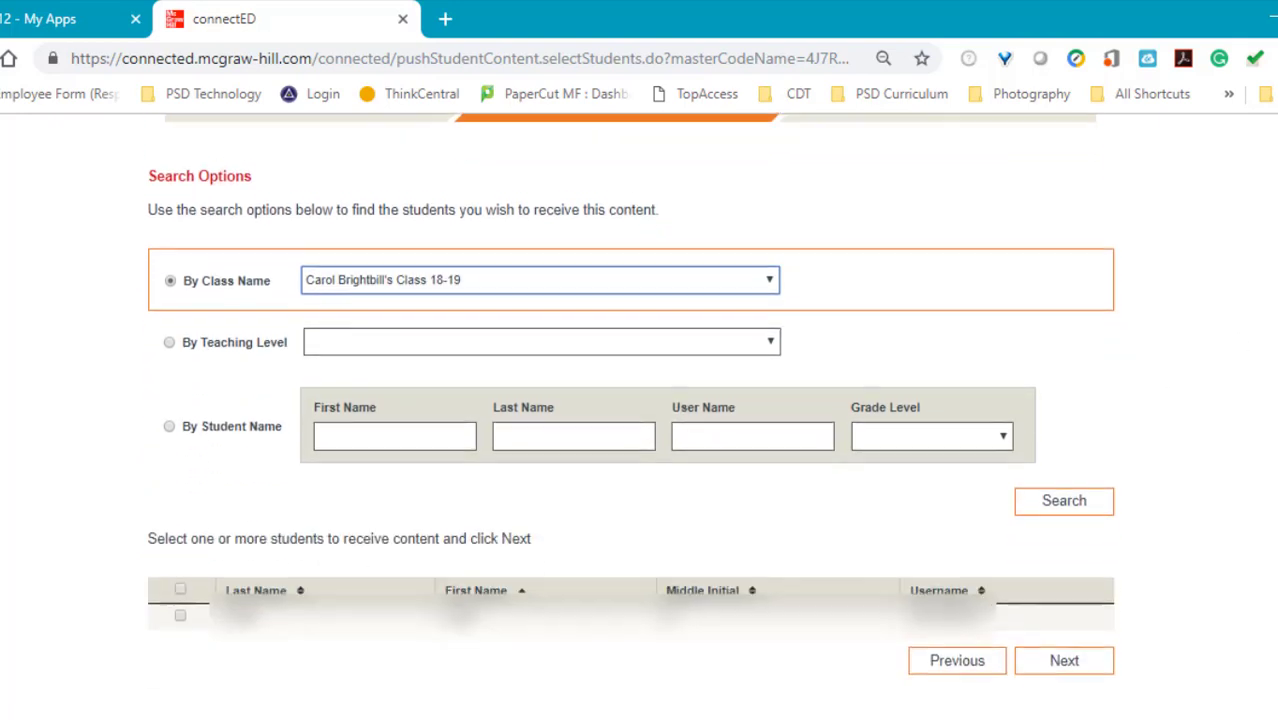
pyautogui.click(180, 575)
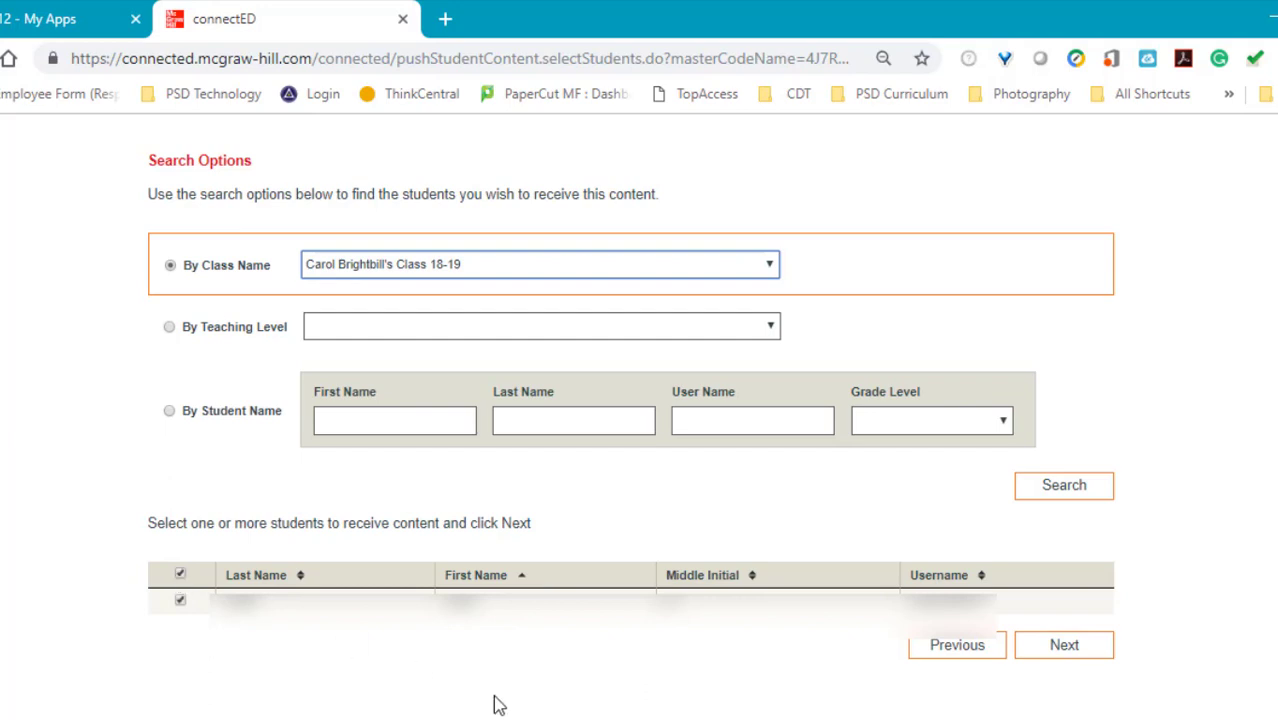
pyautogui.click(1055, 650)
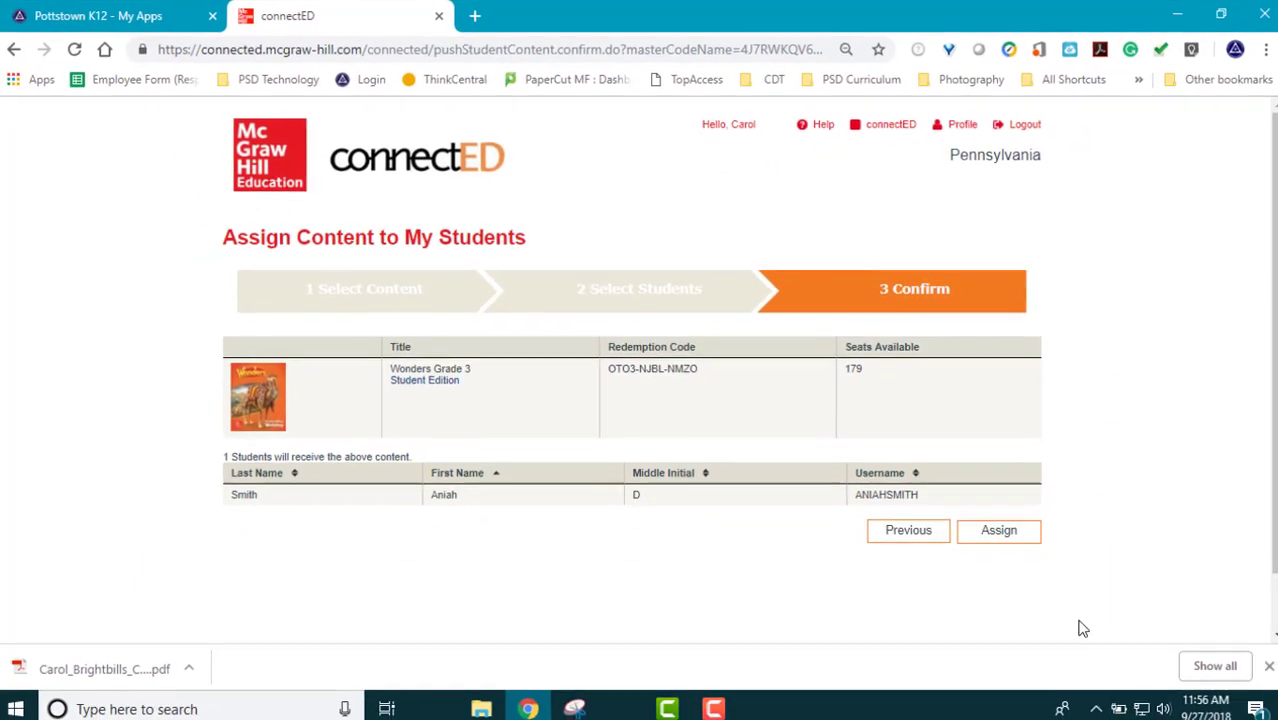
# Open the Wonders Grade 3 Teacher Edition from the connectED program list.
pyautogui.click(469, 497)
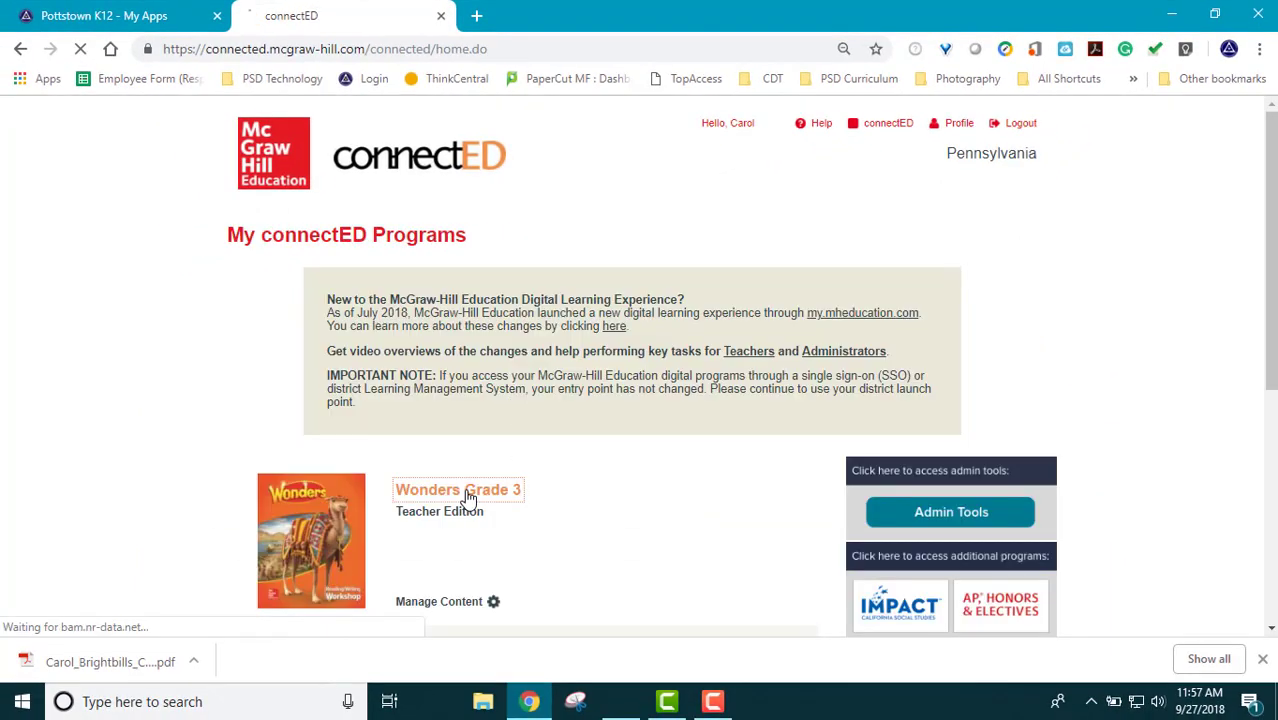